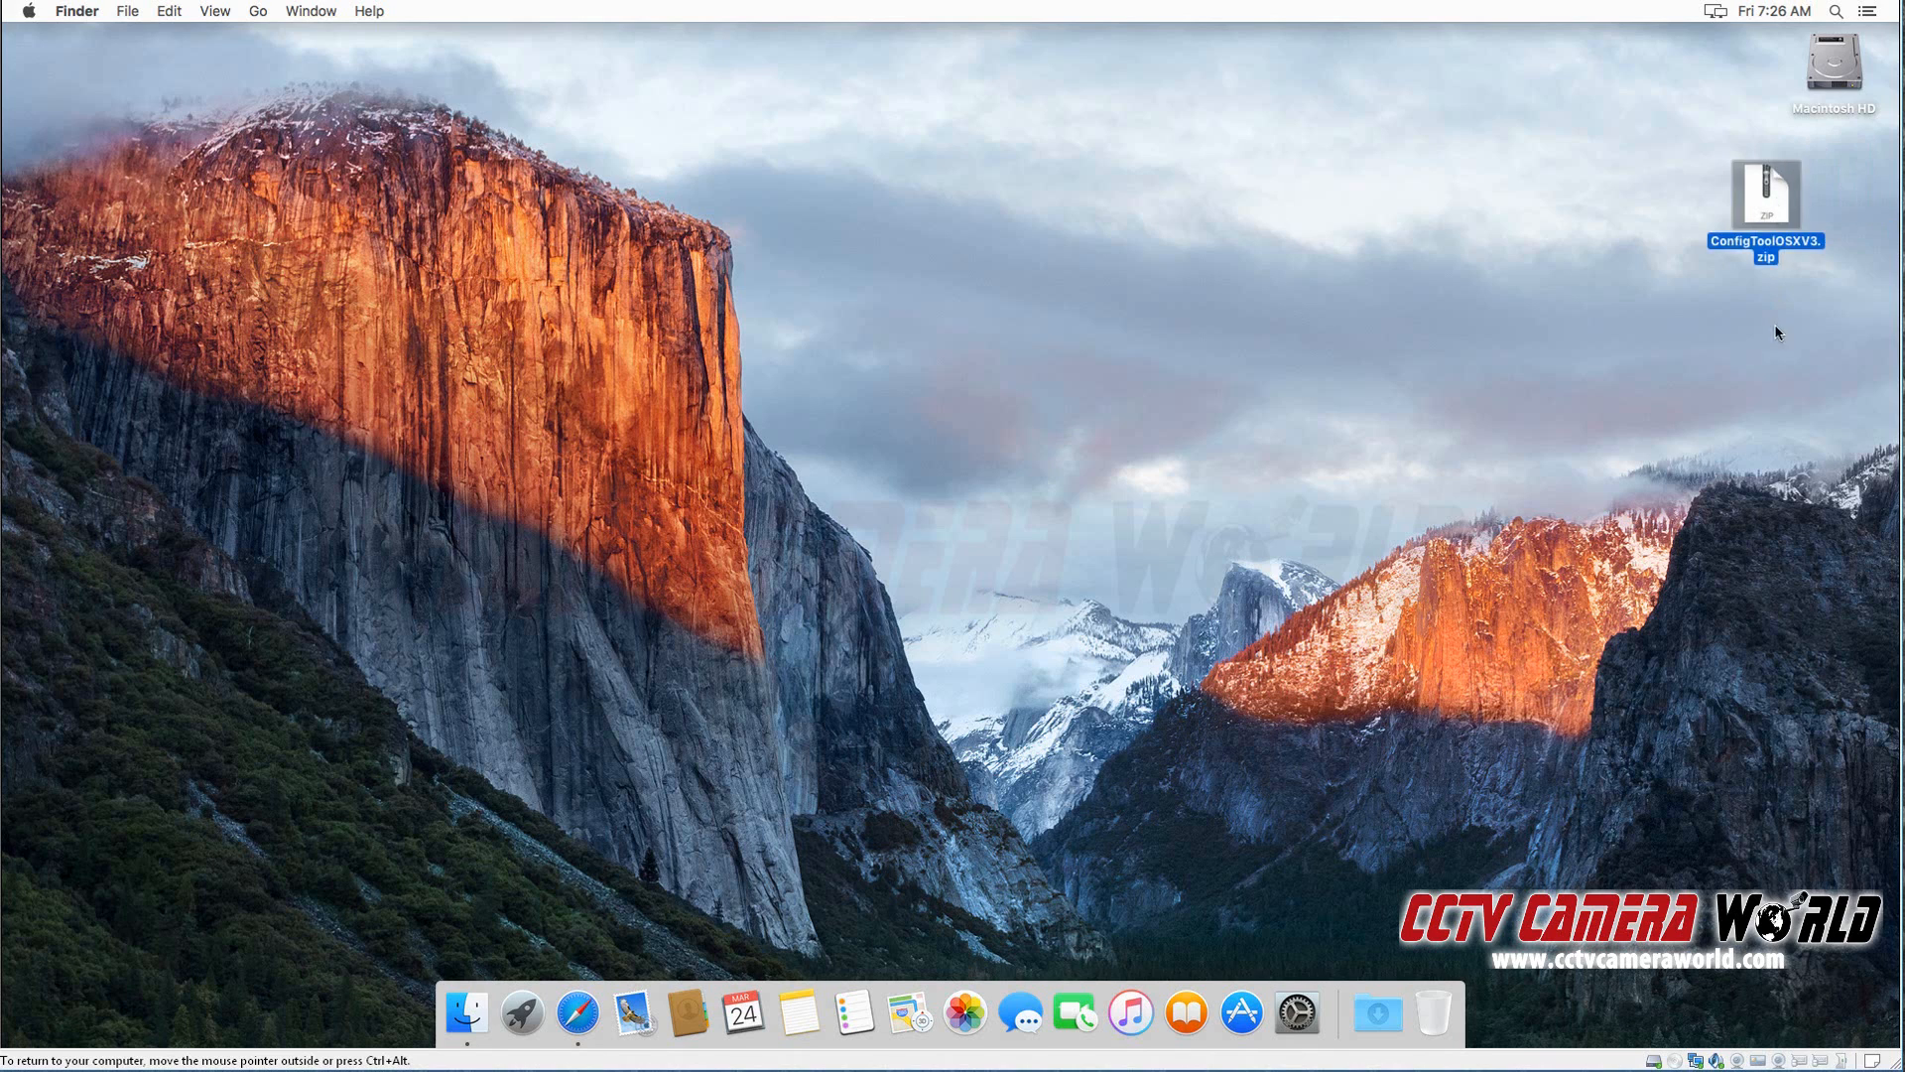
Step: Extract ConfigToolOSXV3.zip on the desktop and launch the extracted ConfigTool application
double_click(1766, 226)
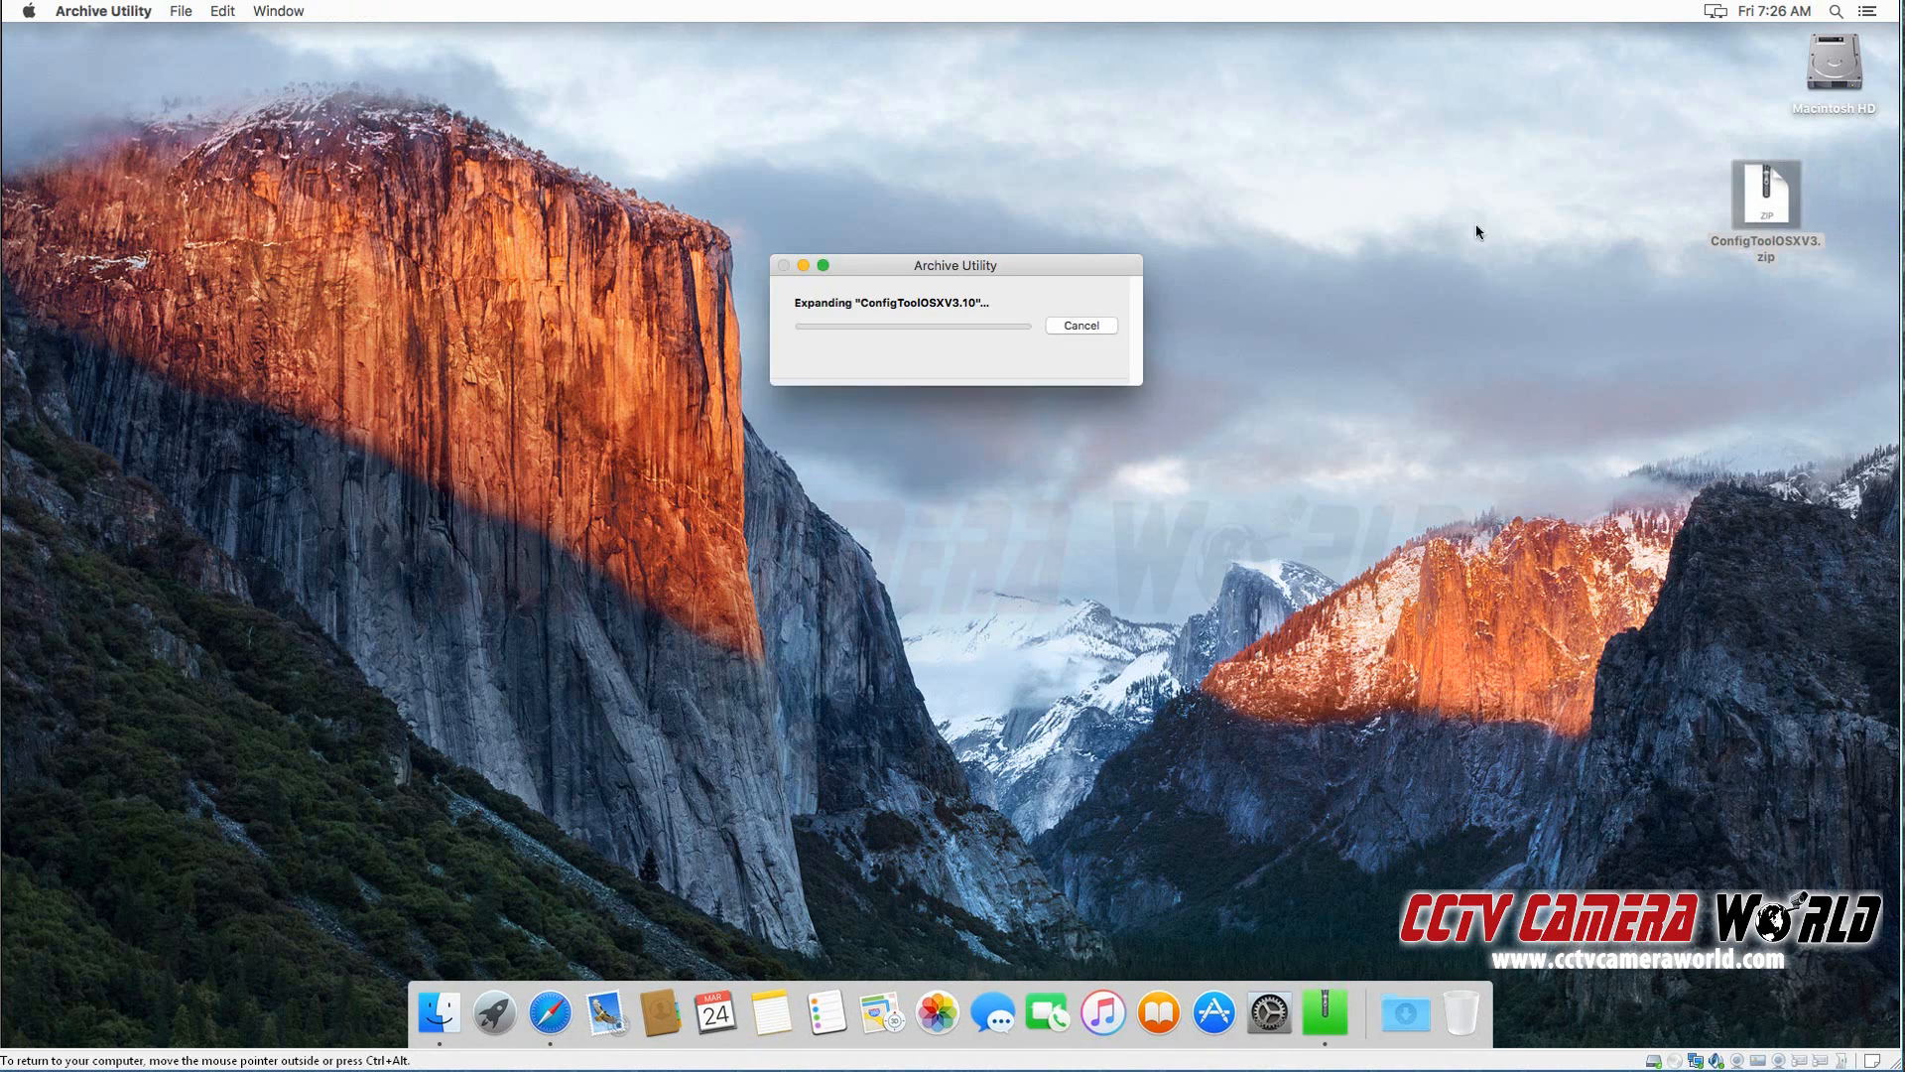
left_click(1729, 343)
left_click(1835, 204)
left_click(928, 206)
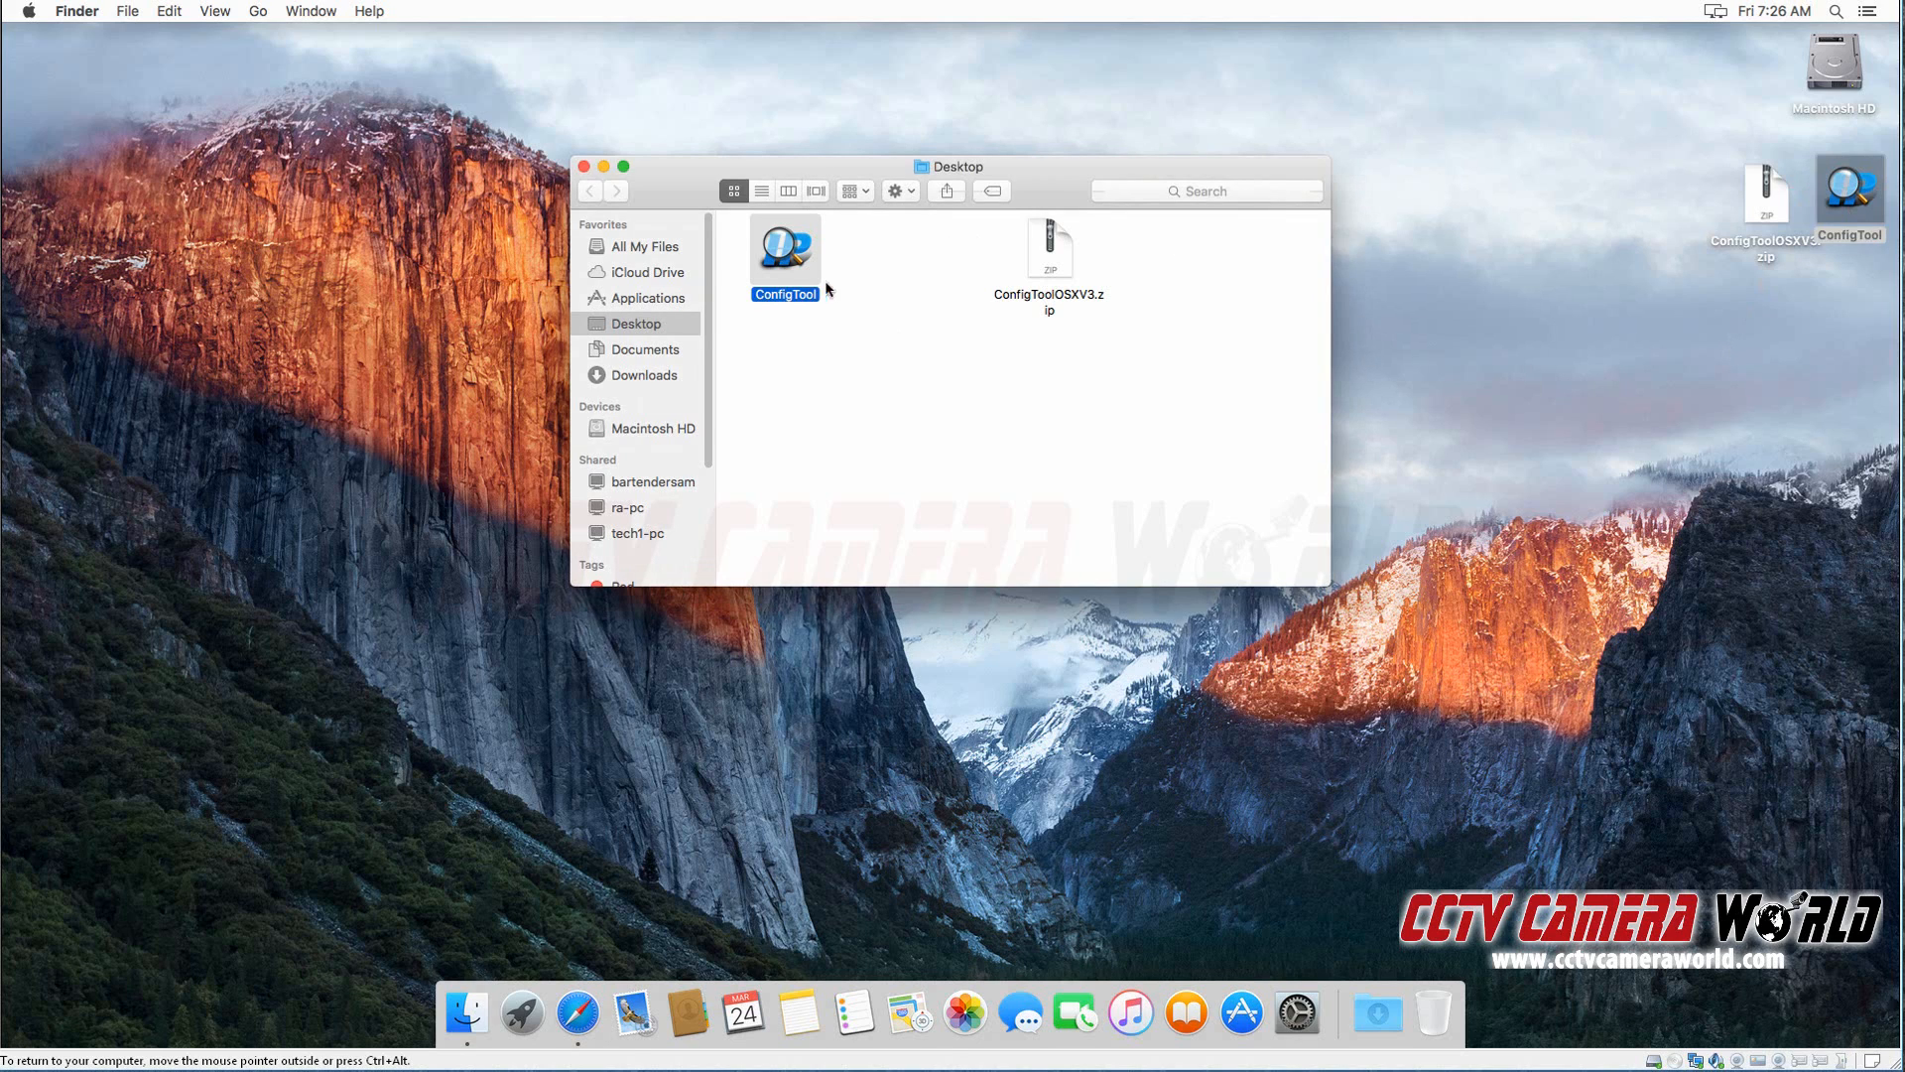
double_click(799, 274)
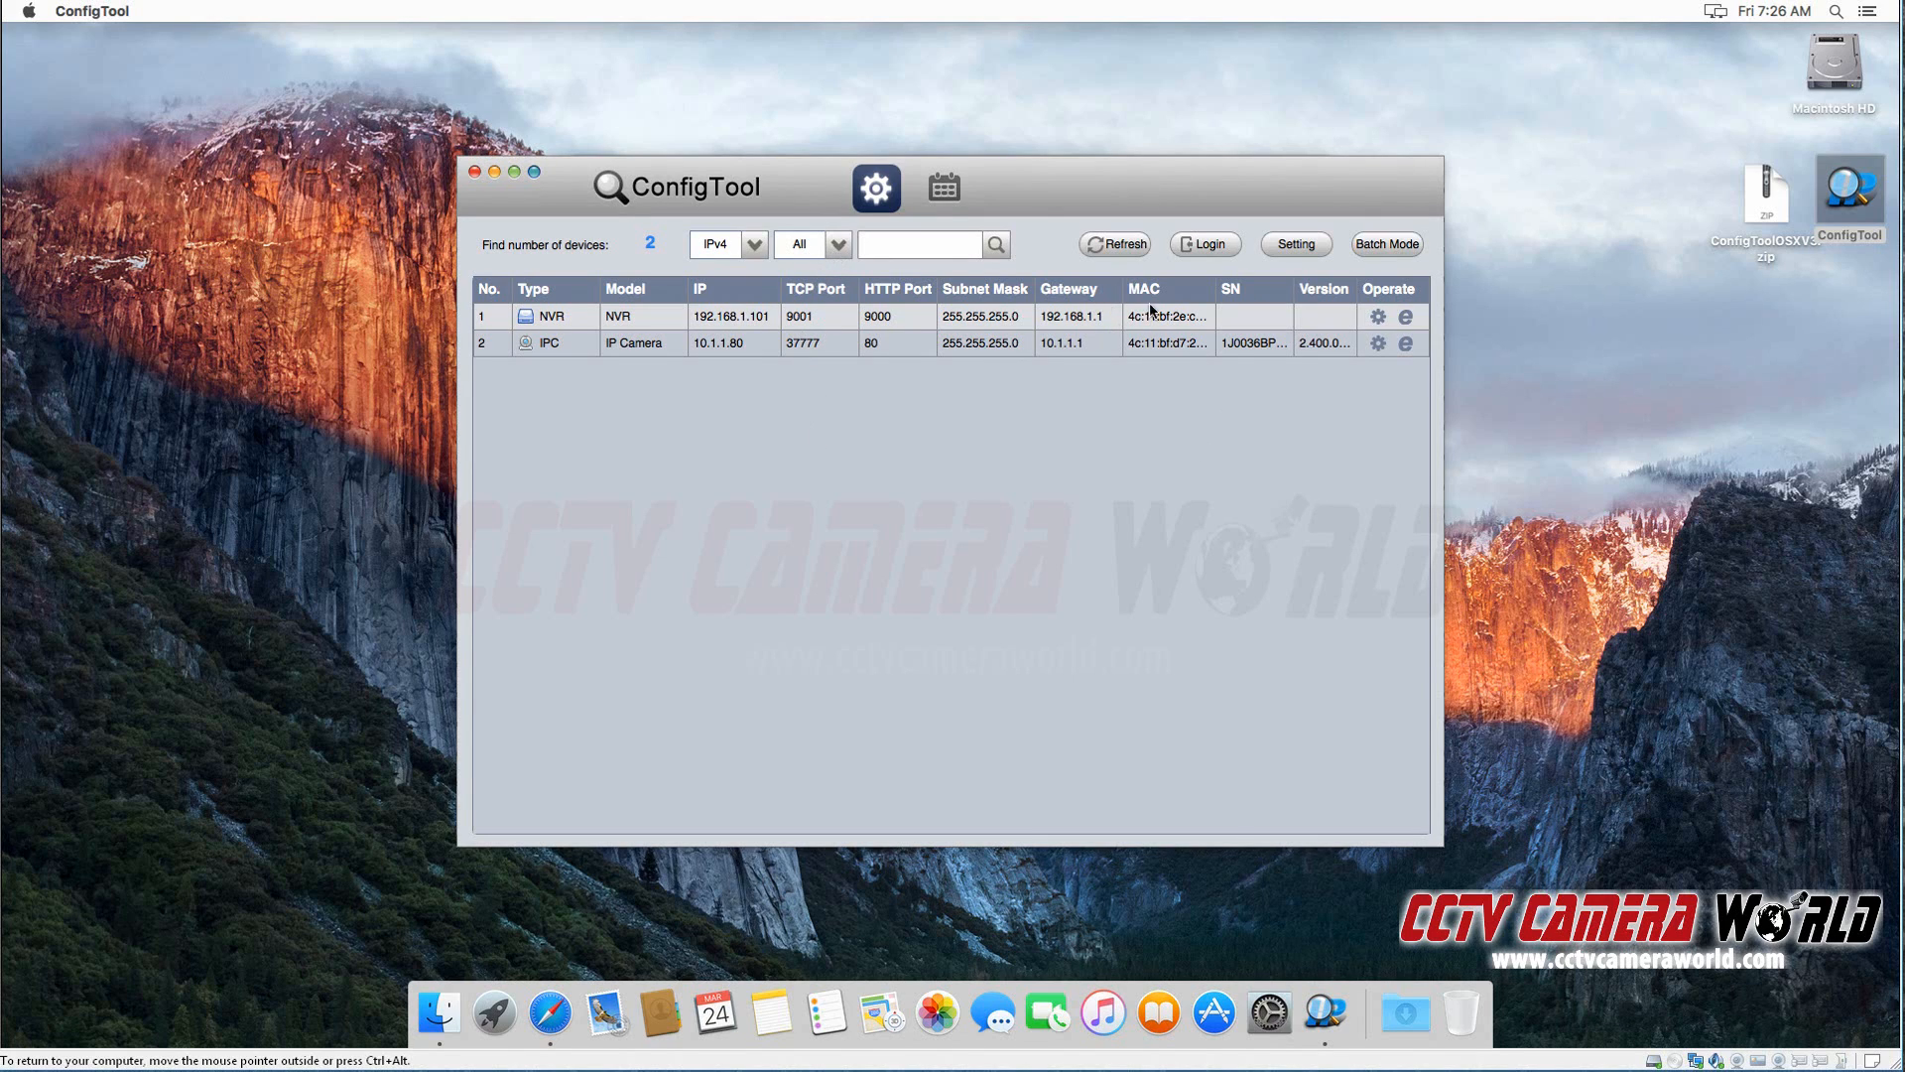
Step: Set the start IP of the IP-domain device search to 192.168.1.1 and confirm the search settings
left_click(1303, 253)
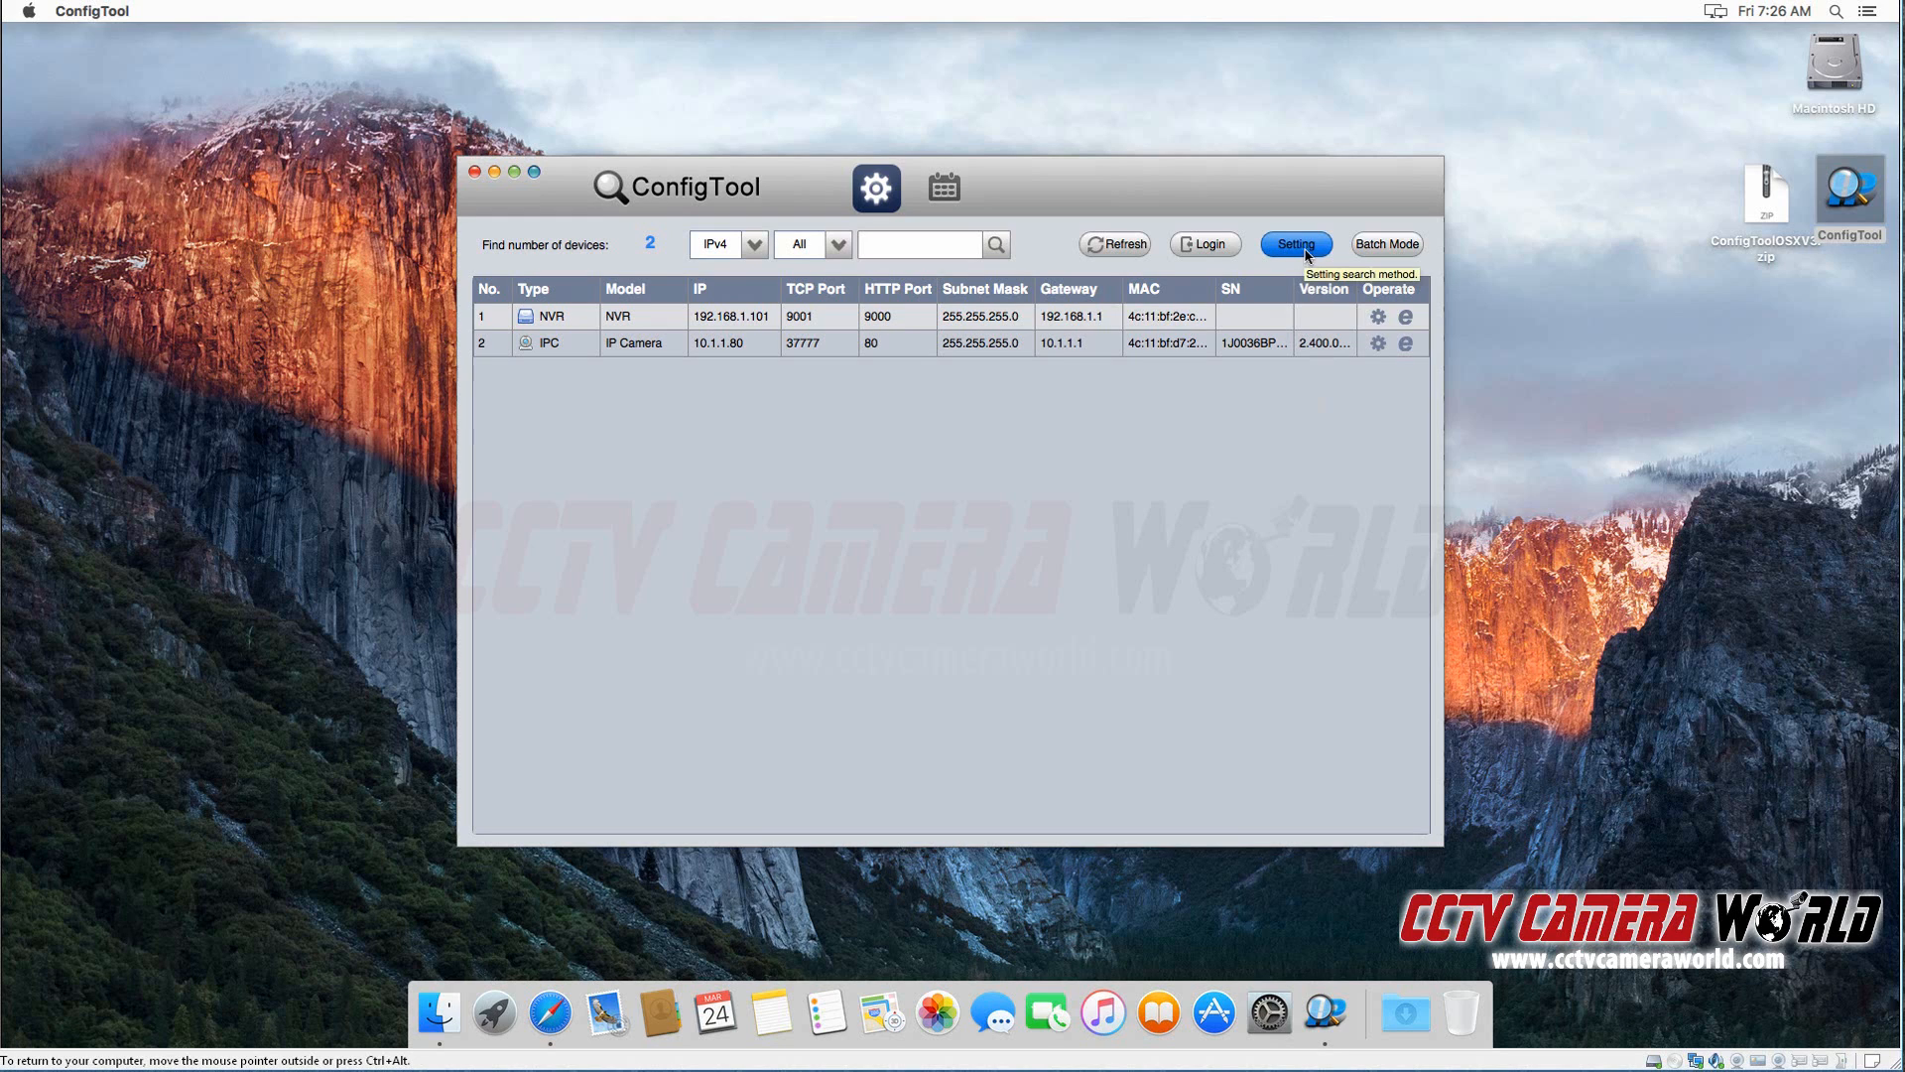
left_click(1298, 252)
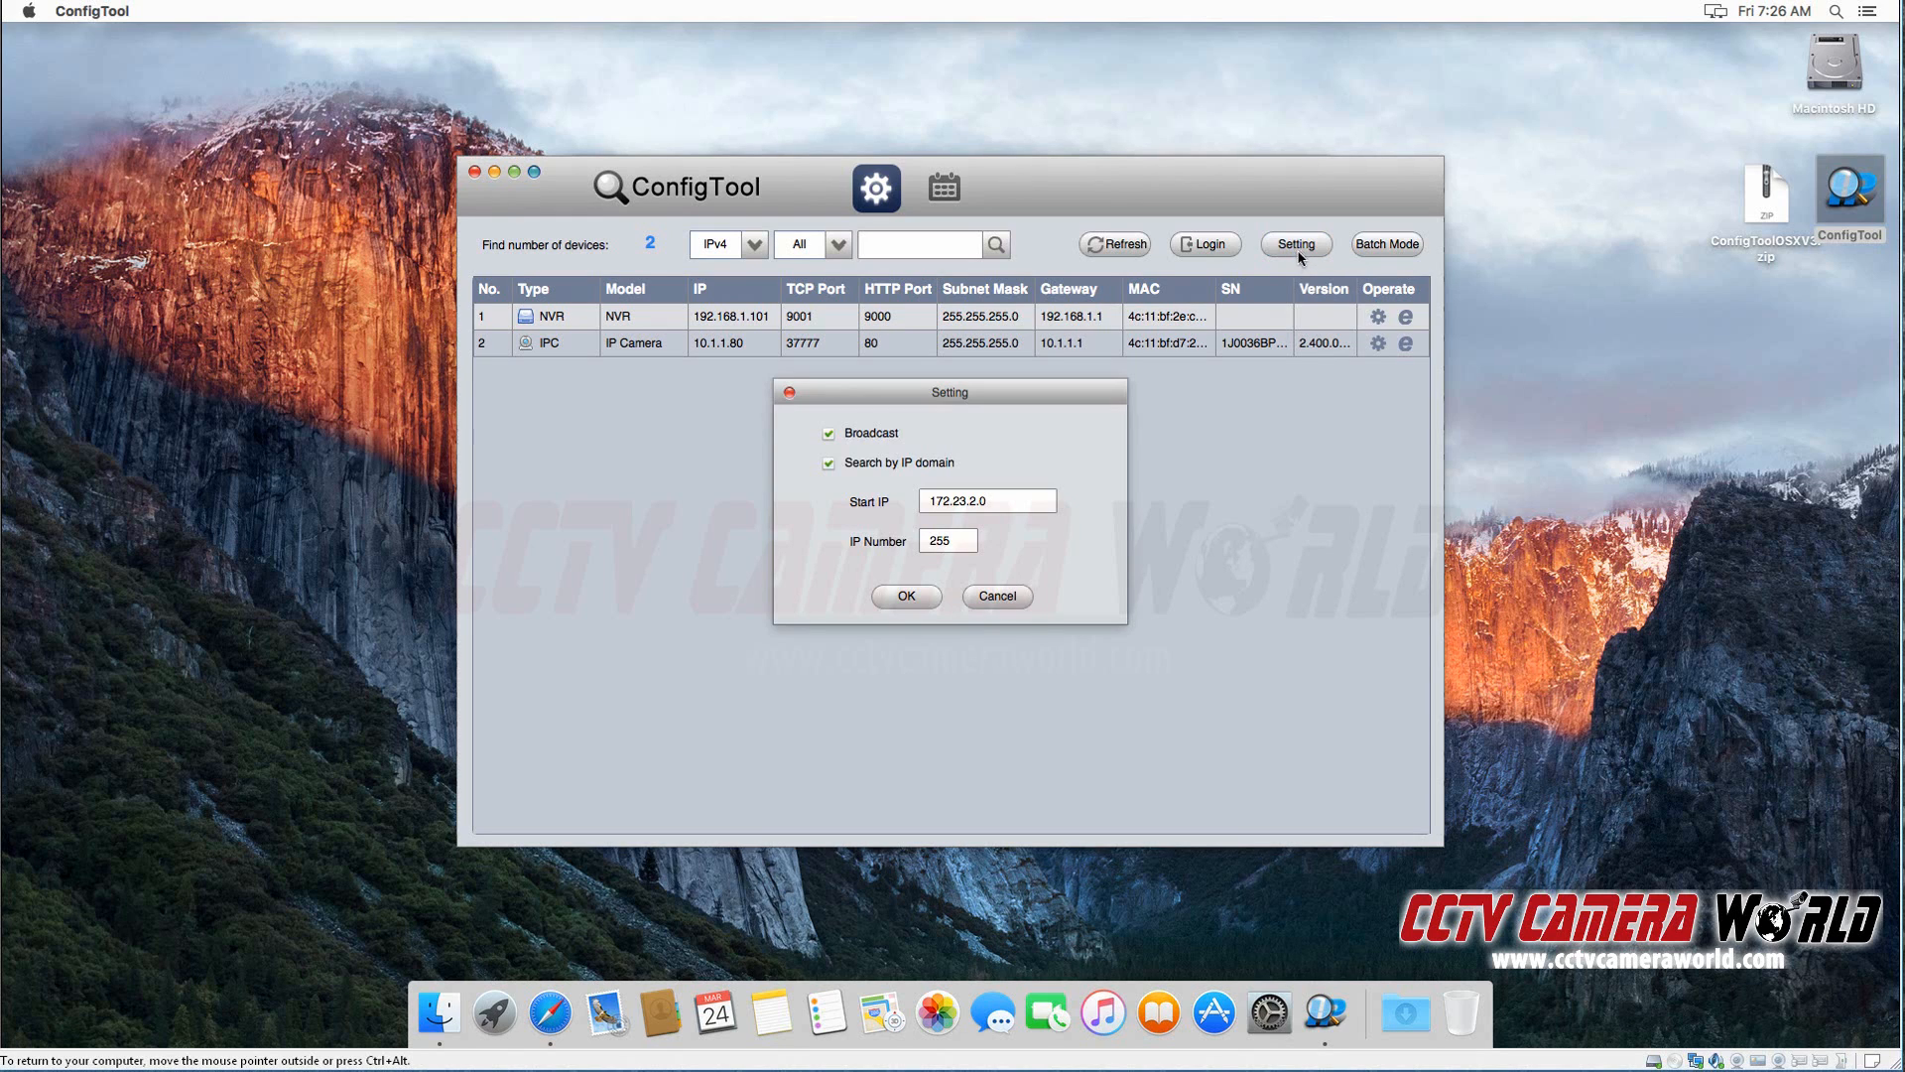
left_click_drag(1003, 501, 877, 502)
type("192.168.1.1")
left_click(903, 595)
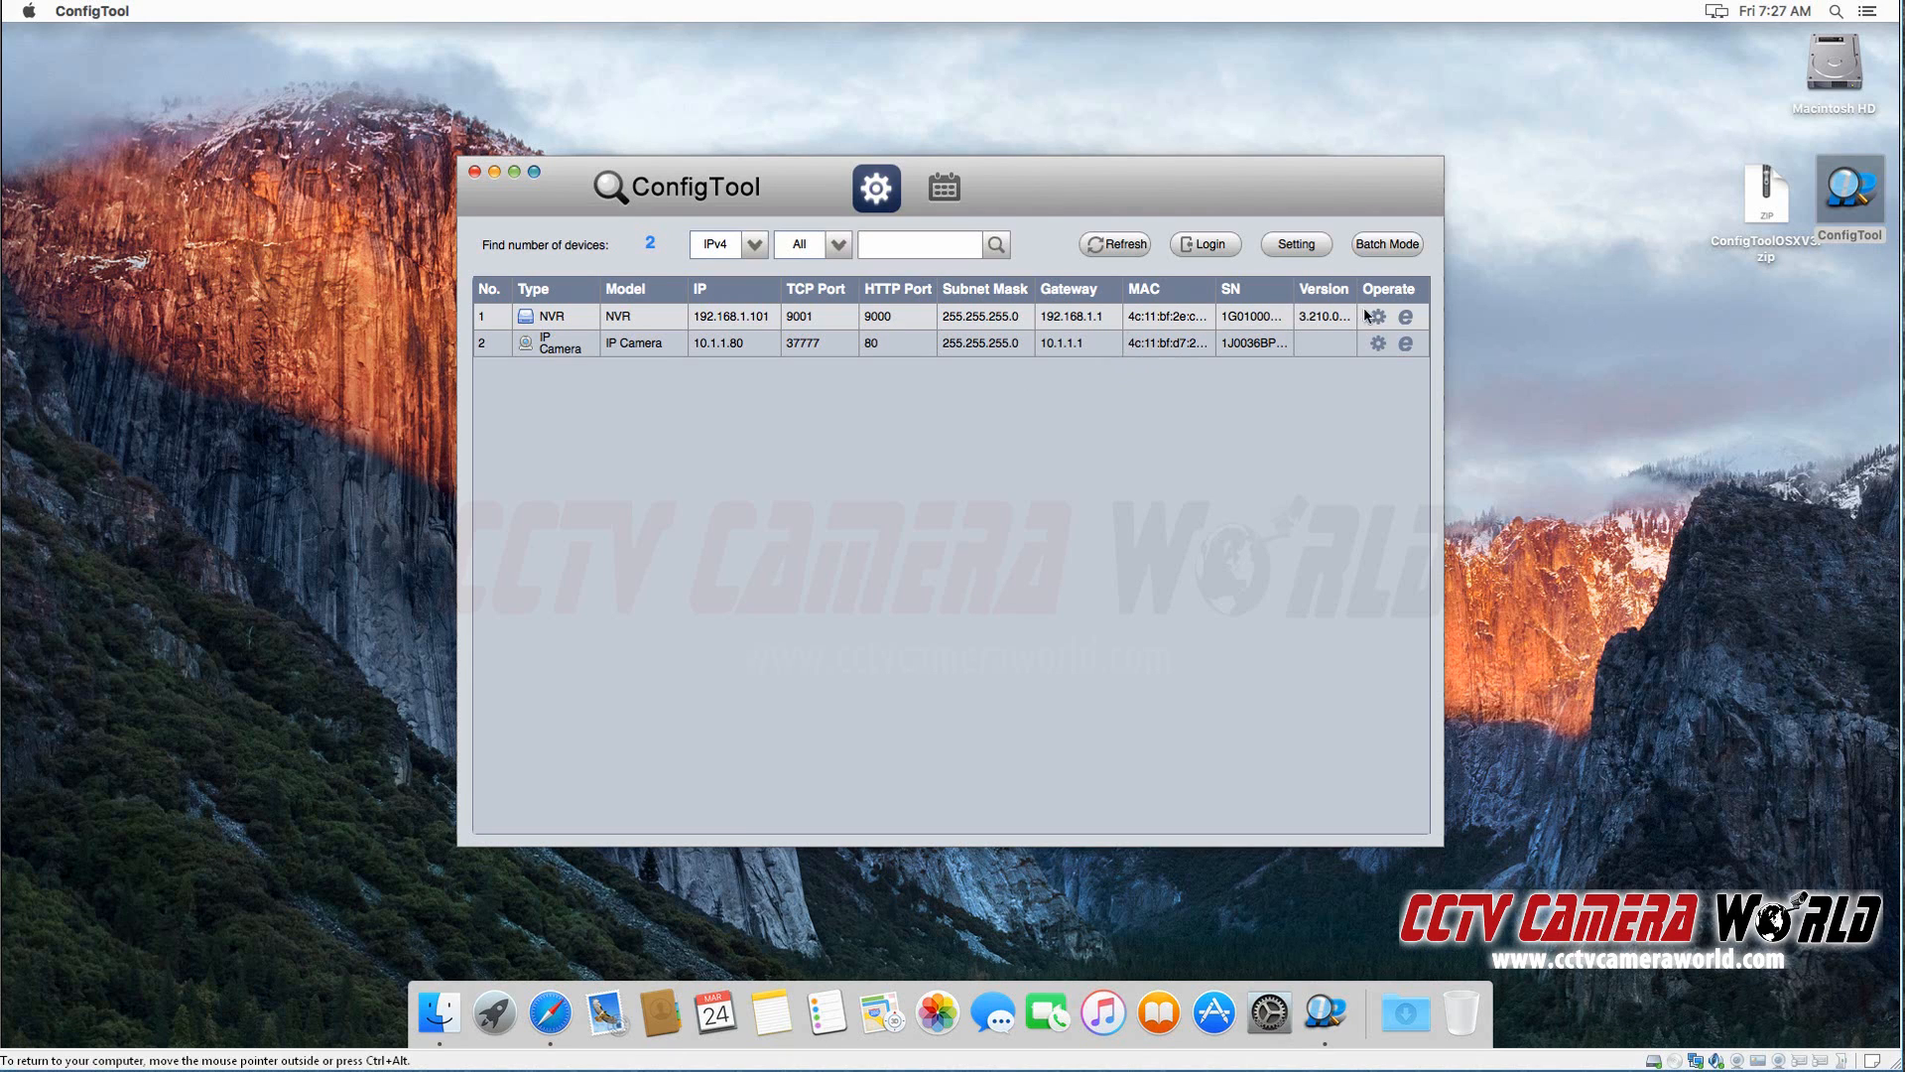
Step: Try to open the configuration of the NVR in the device list
double_click(1085, 326)
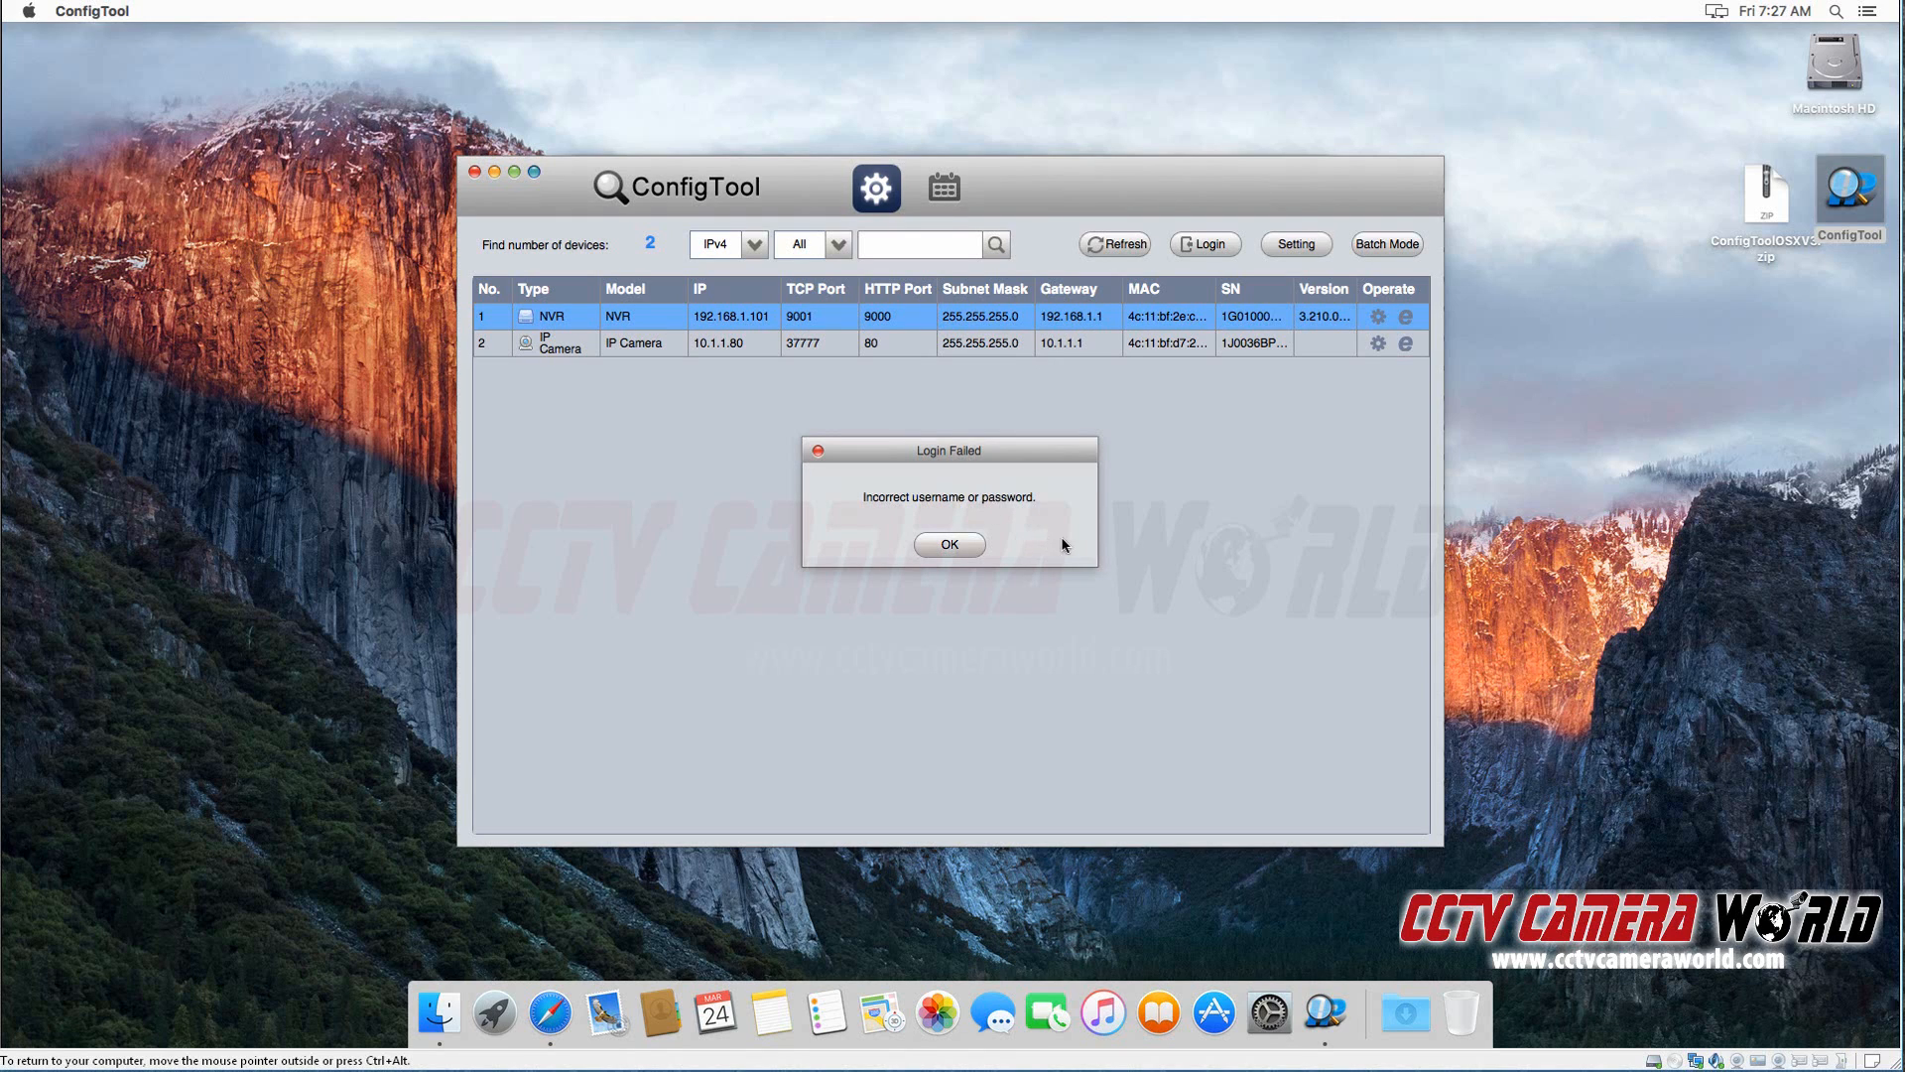
left_click(967, 552)
left_click(967, 551)
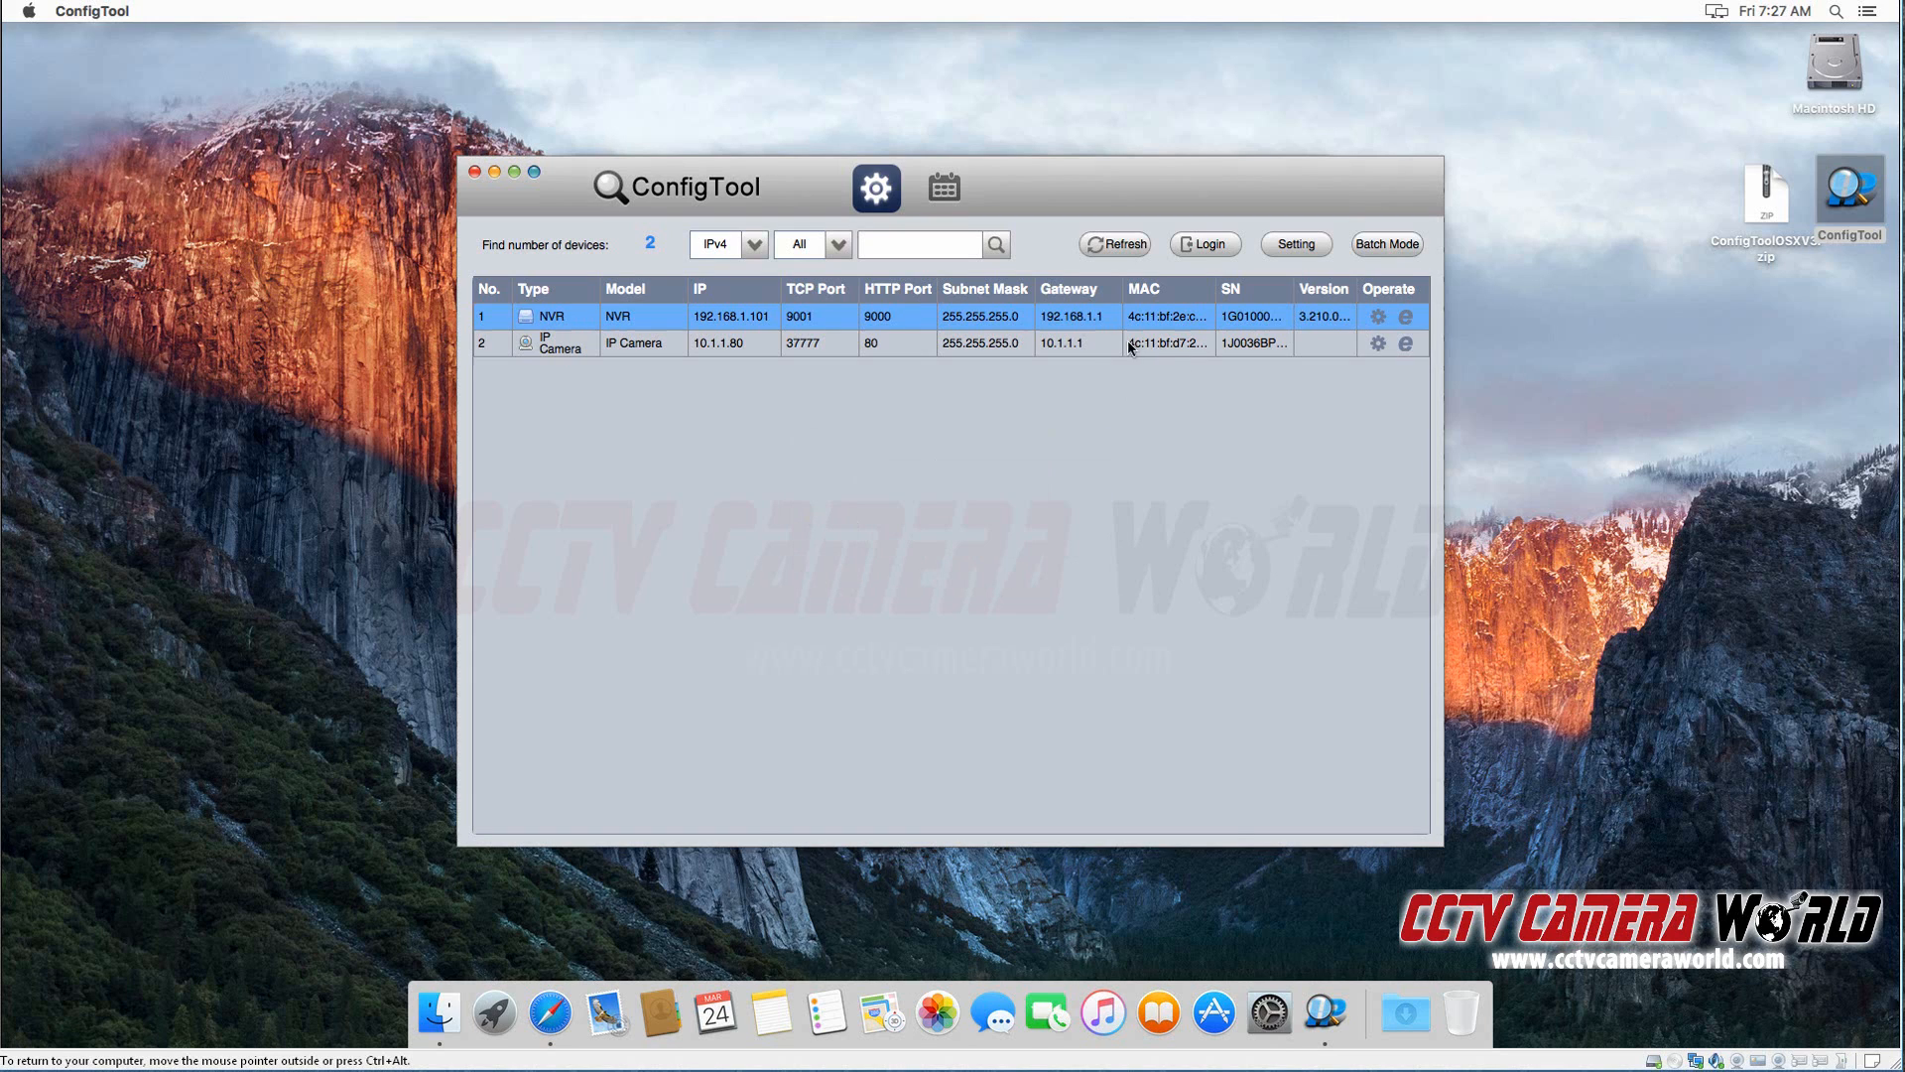
Step: Open the IP modification settings of the IP camera and review its address, subnet mask, gateway and login fields
left_click(883, 347)
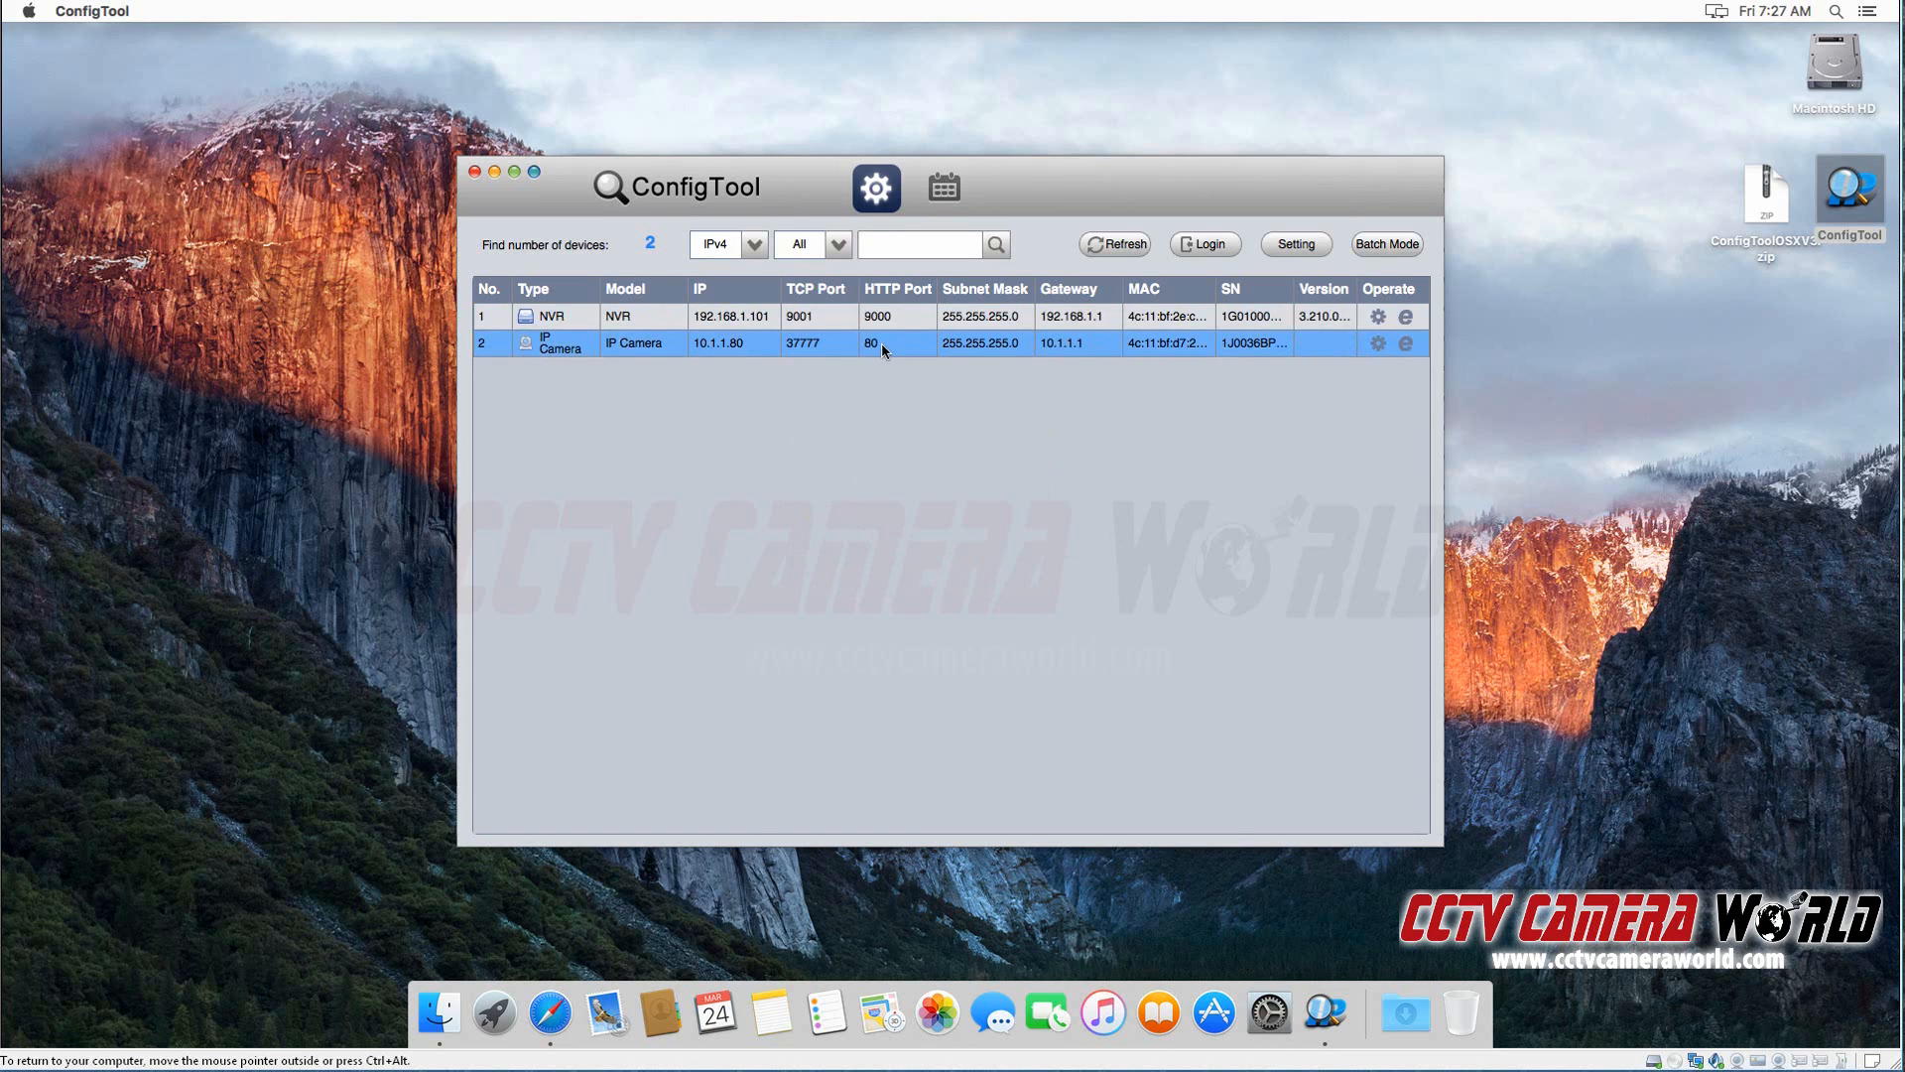
double_click(1186, 348)
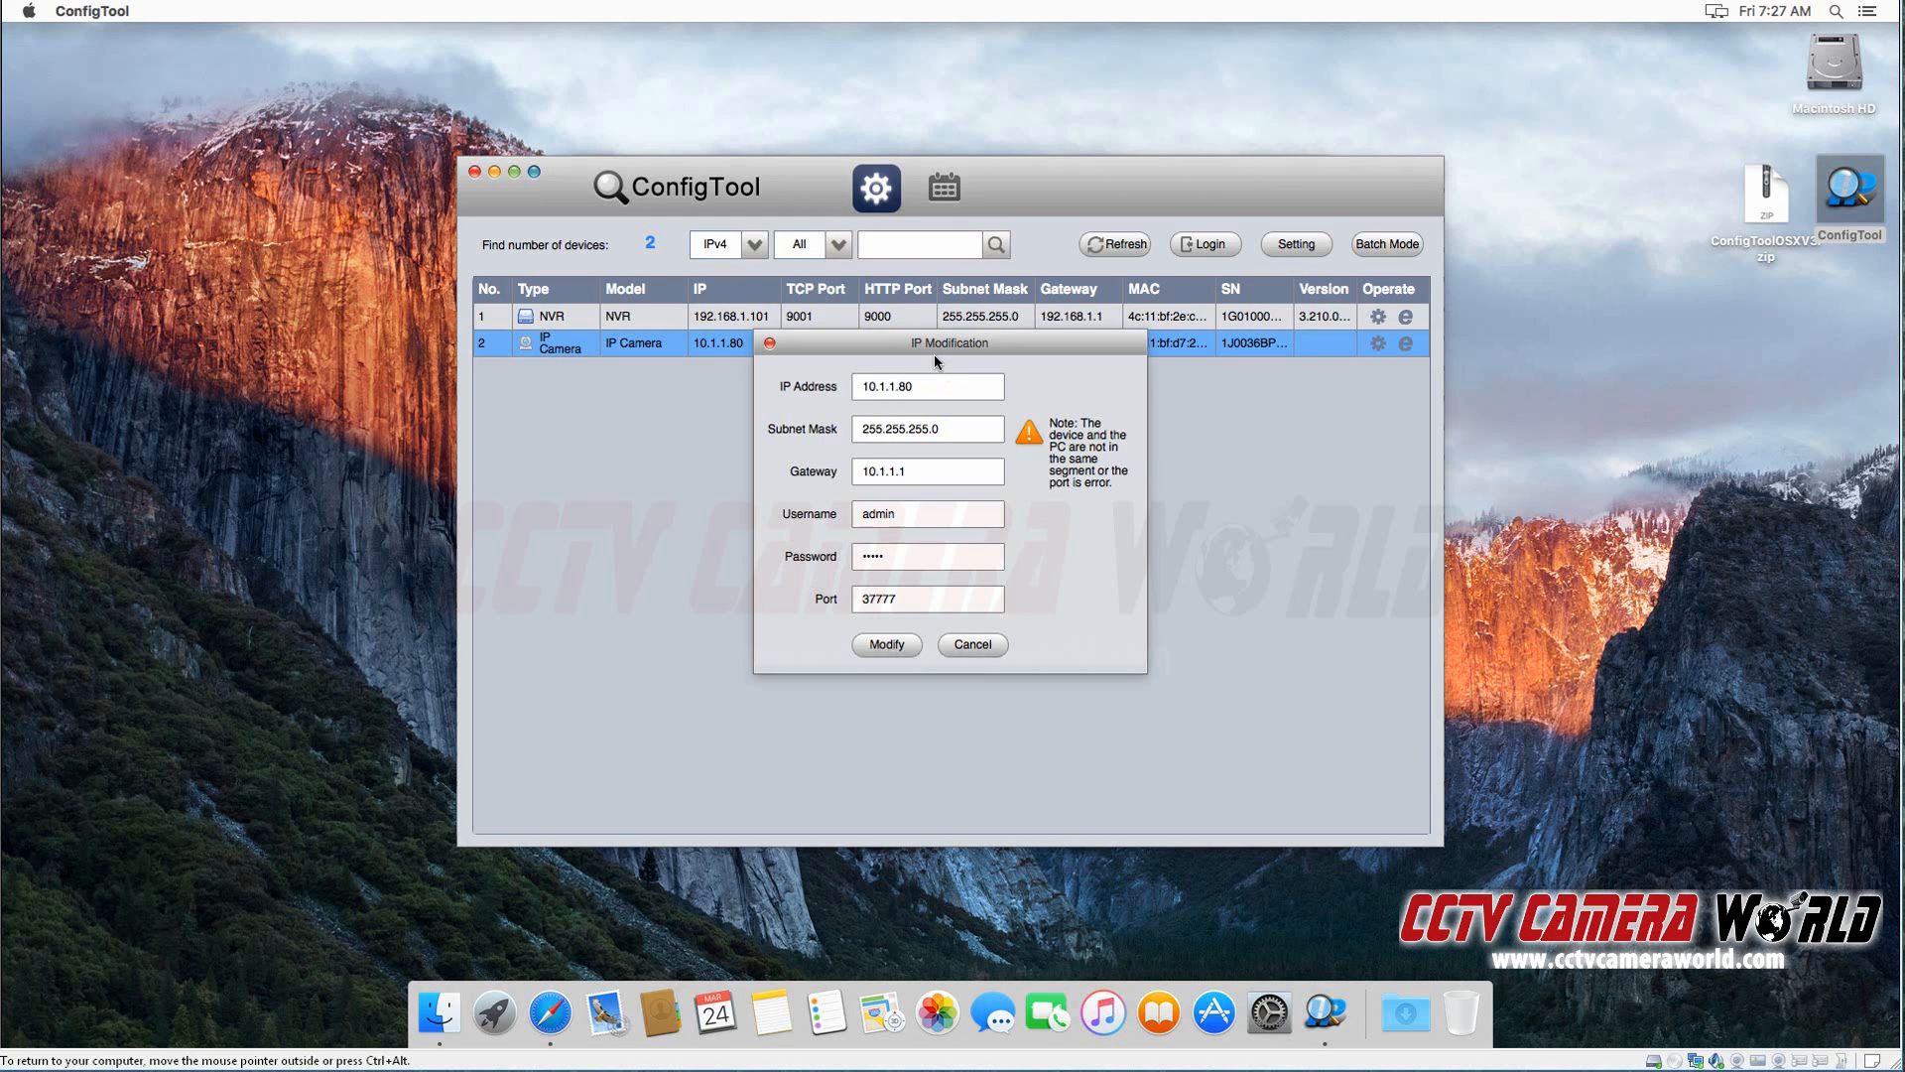
double_click(918, 514)
double_click(893, 556)
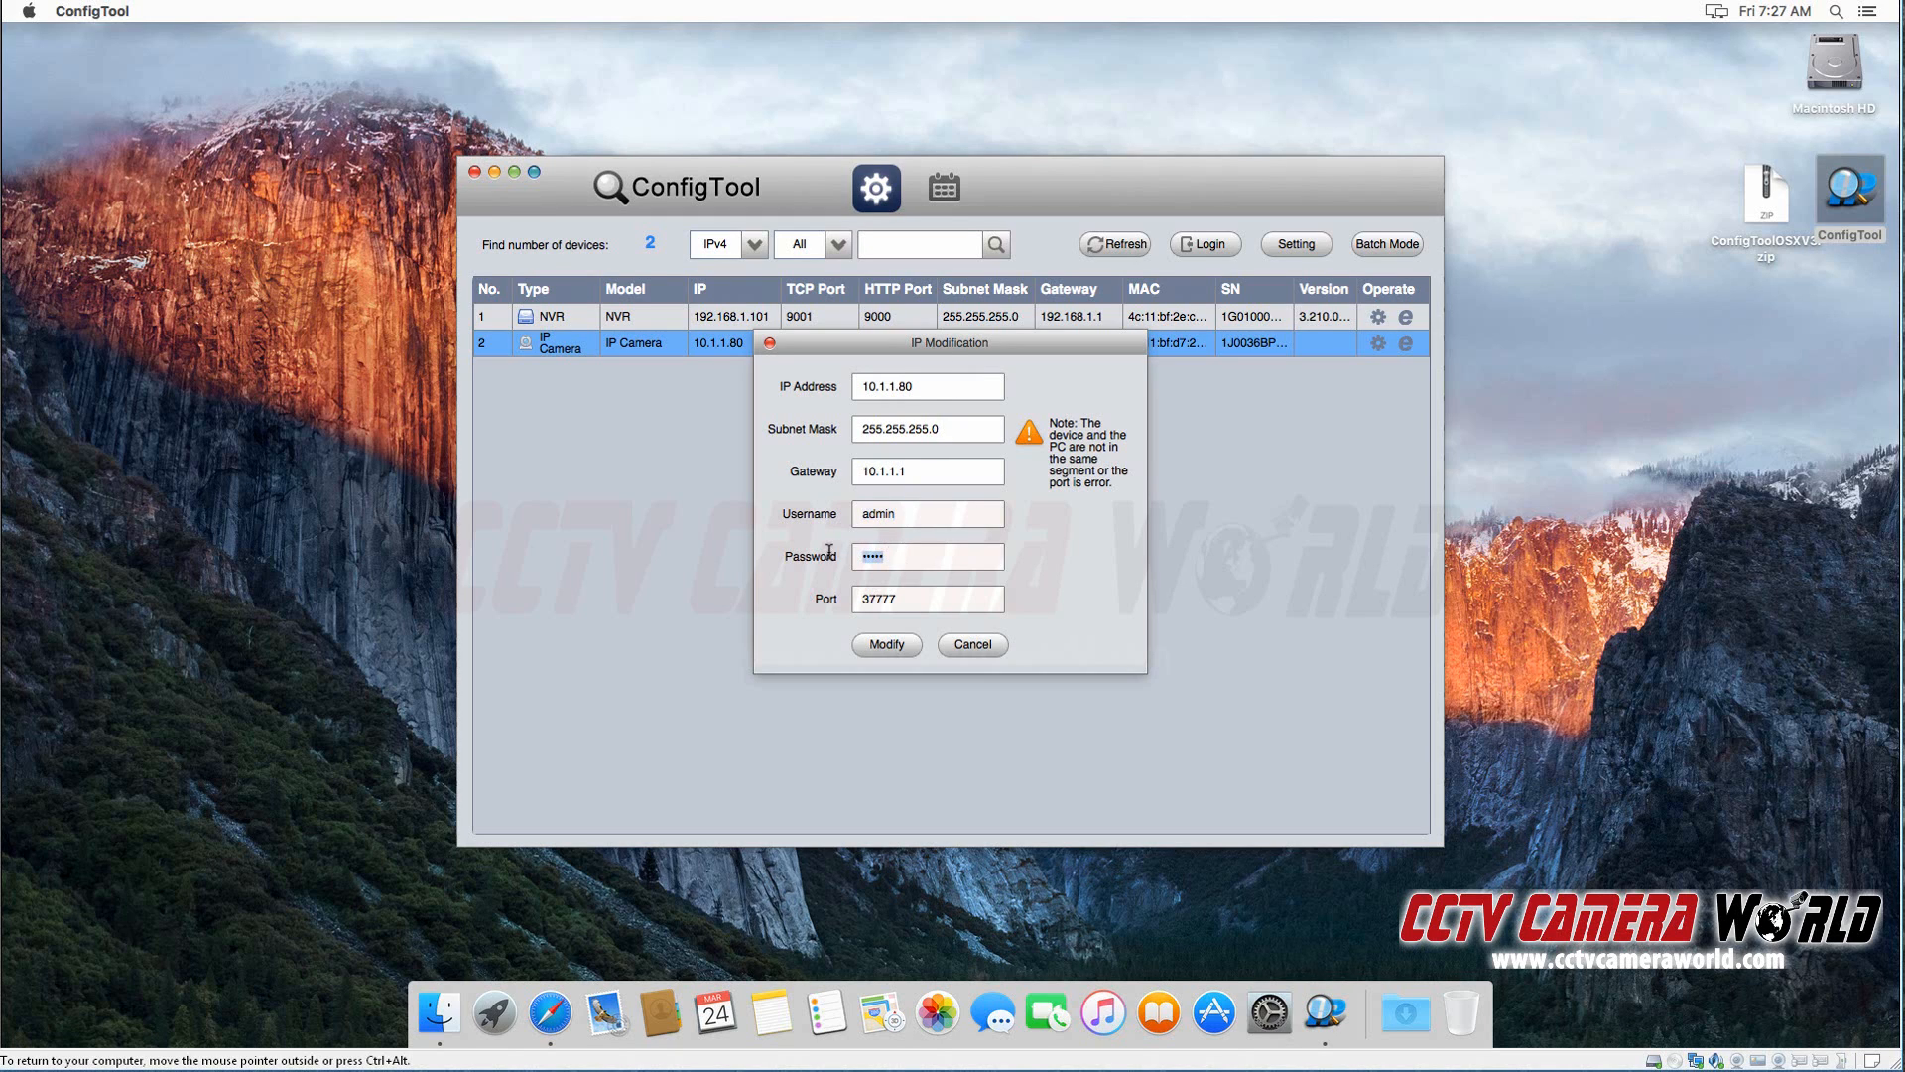
double_click(944, 387)
double_click(957, 430)
double_click(923, 468)
Step: Set the camera's IP address to 192.168.1.109
left_click_drag(932, 385, 898, 386)
type("79")
left_click_drag(928, 386, 898, 386)
left_click(944, 386)
left_click_drag(959, 384, 615, 389)
type("192.168.1.109")
Step: Set the camera's gateway to 192.168.1.1 and apply the IP modification
left_click_drag(941, 470, 889, 471)
left_click_drag(736, 456, 734, 455)
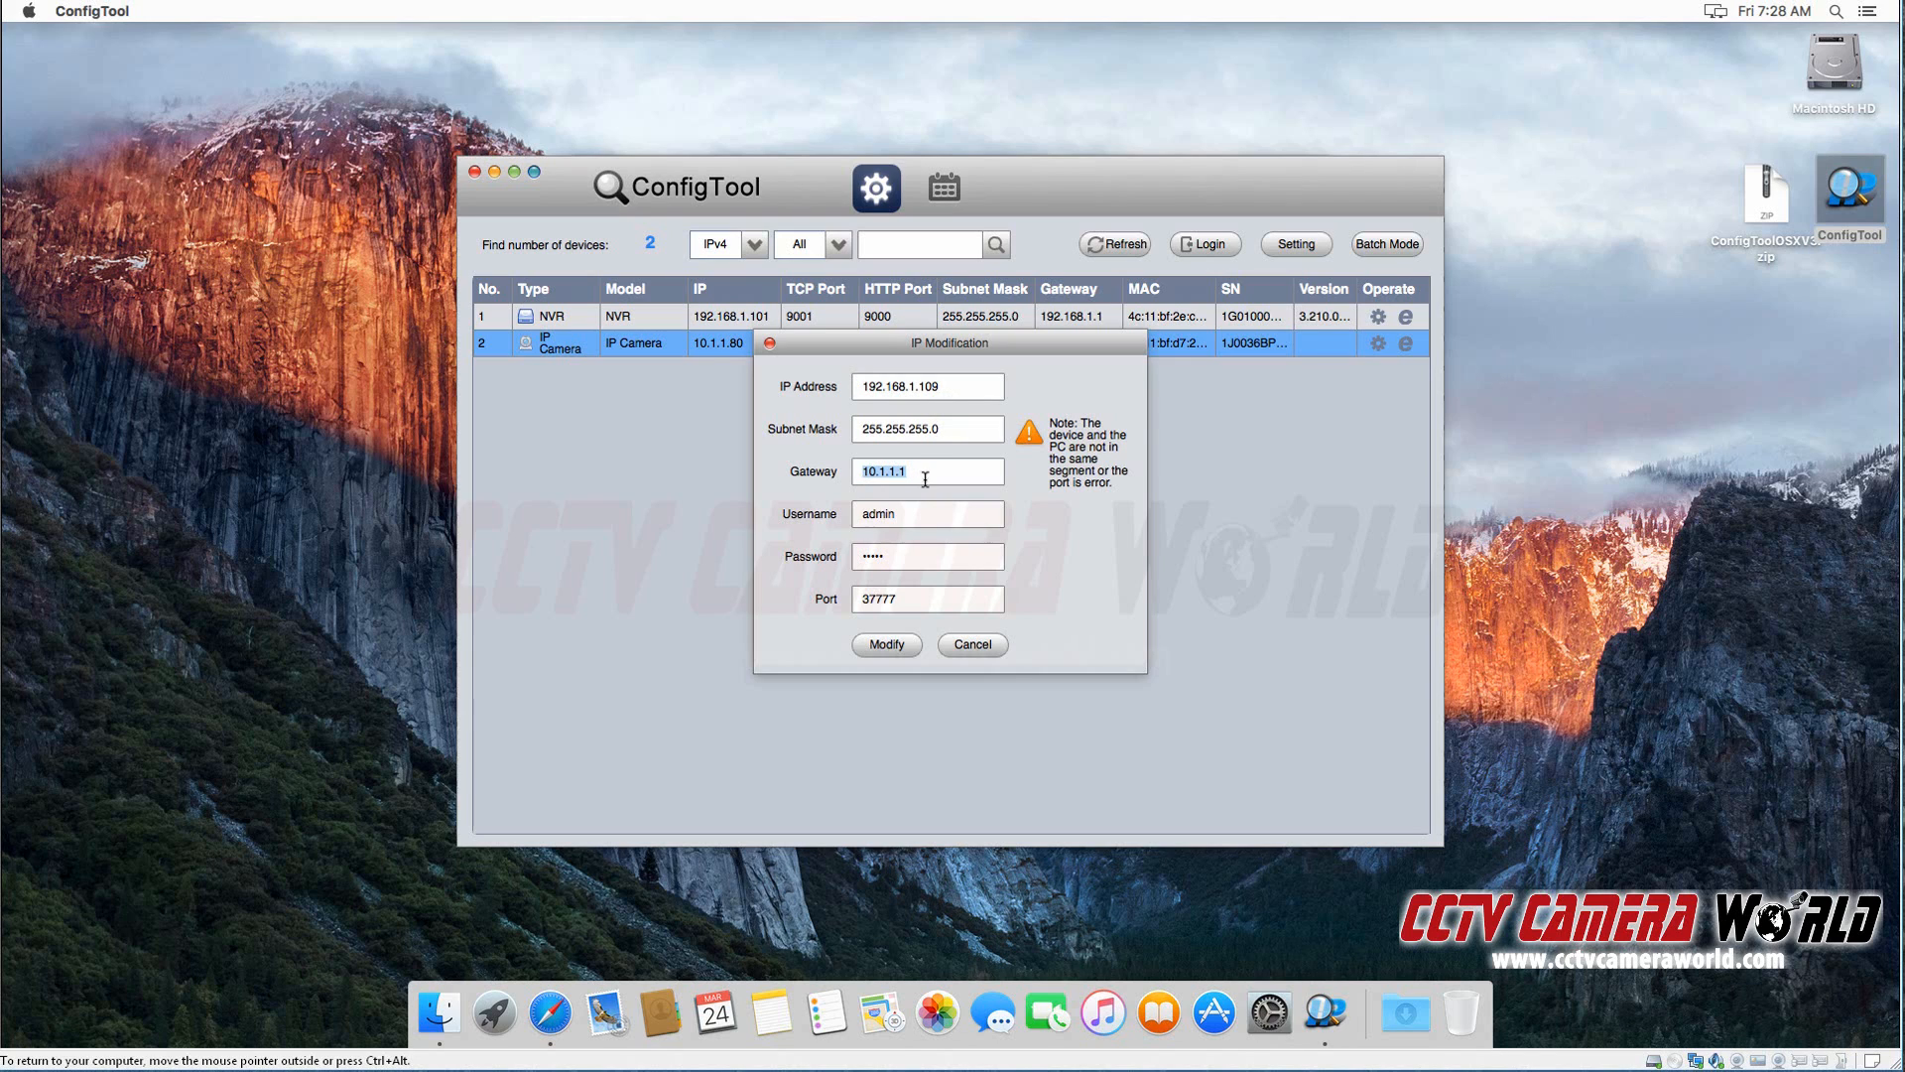
left_click(932, 474)
left_click_drag(949, 470, 816, 467)
type("192.168.1.1")
left_click(939, 438)
left_click(854, 566)
left_click(897, 647)
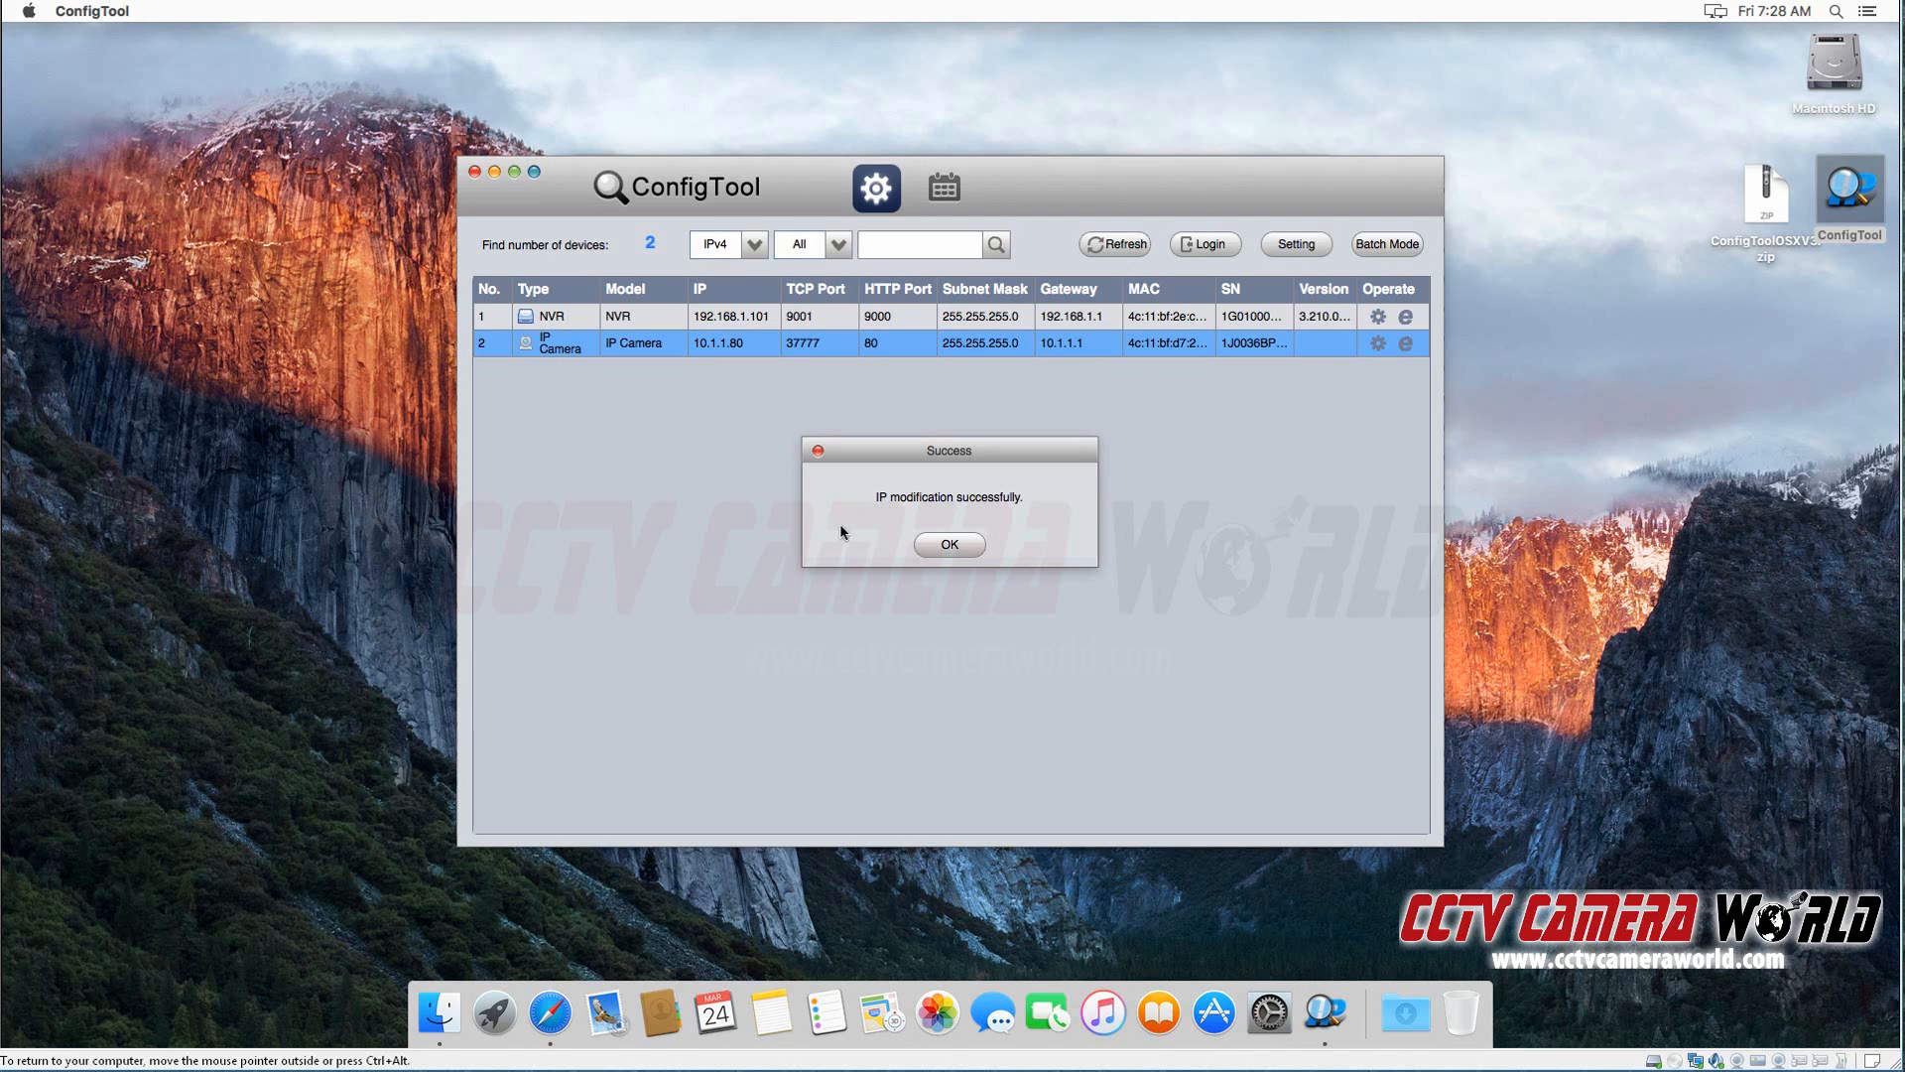
Step: Refresh the device list and select the IP camera
left_click(933, 544)
left_click(1129, 248)
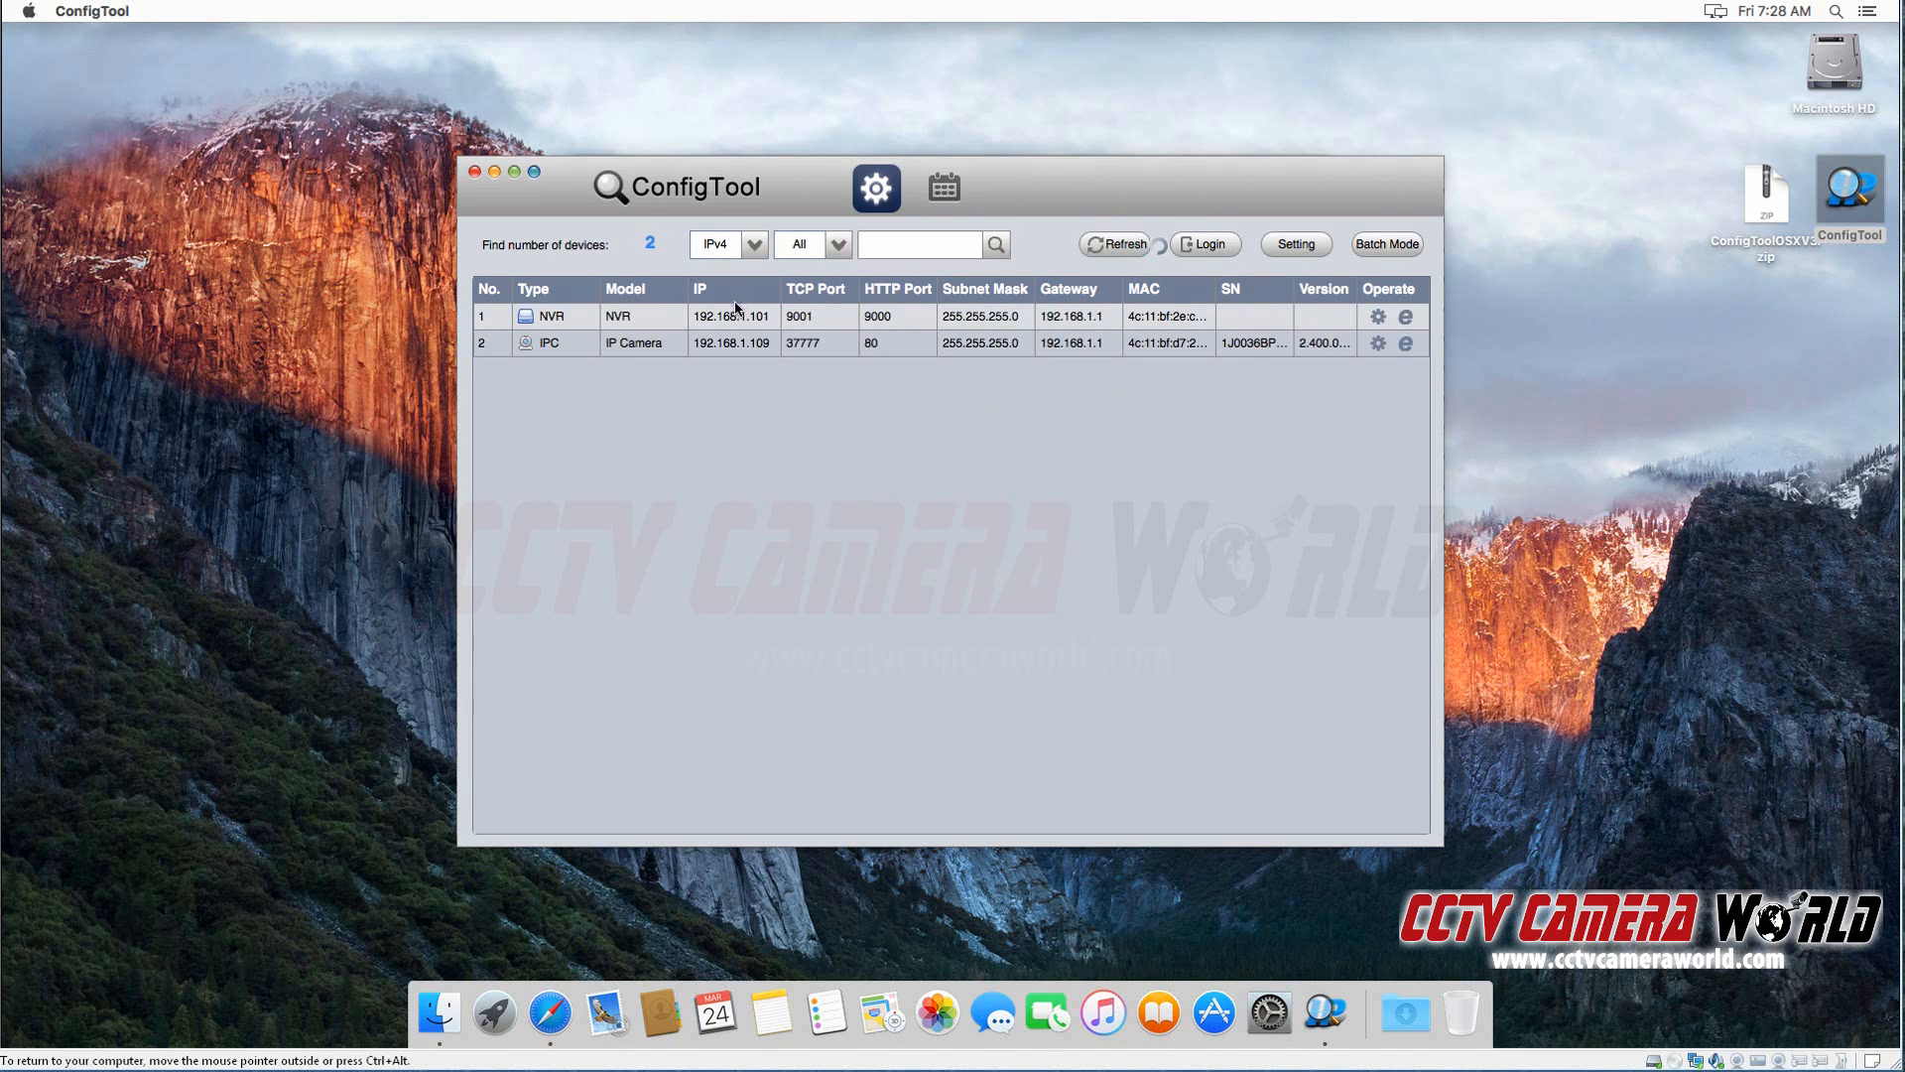
left_click(764, 344)
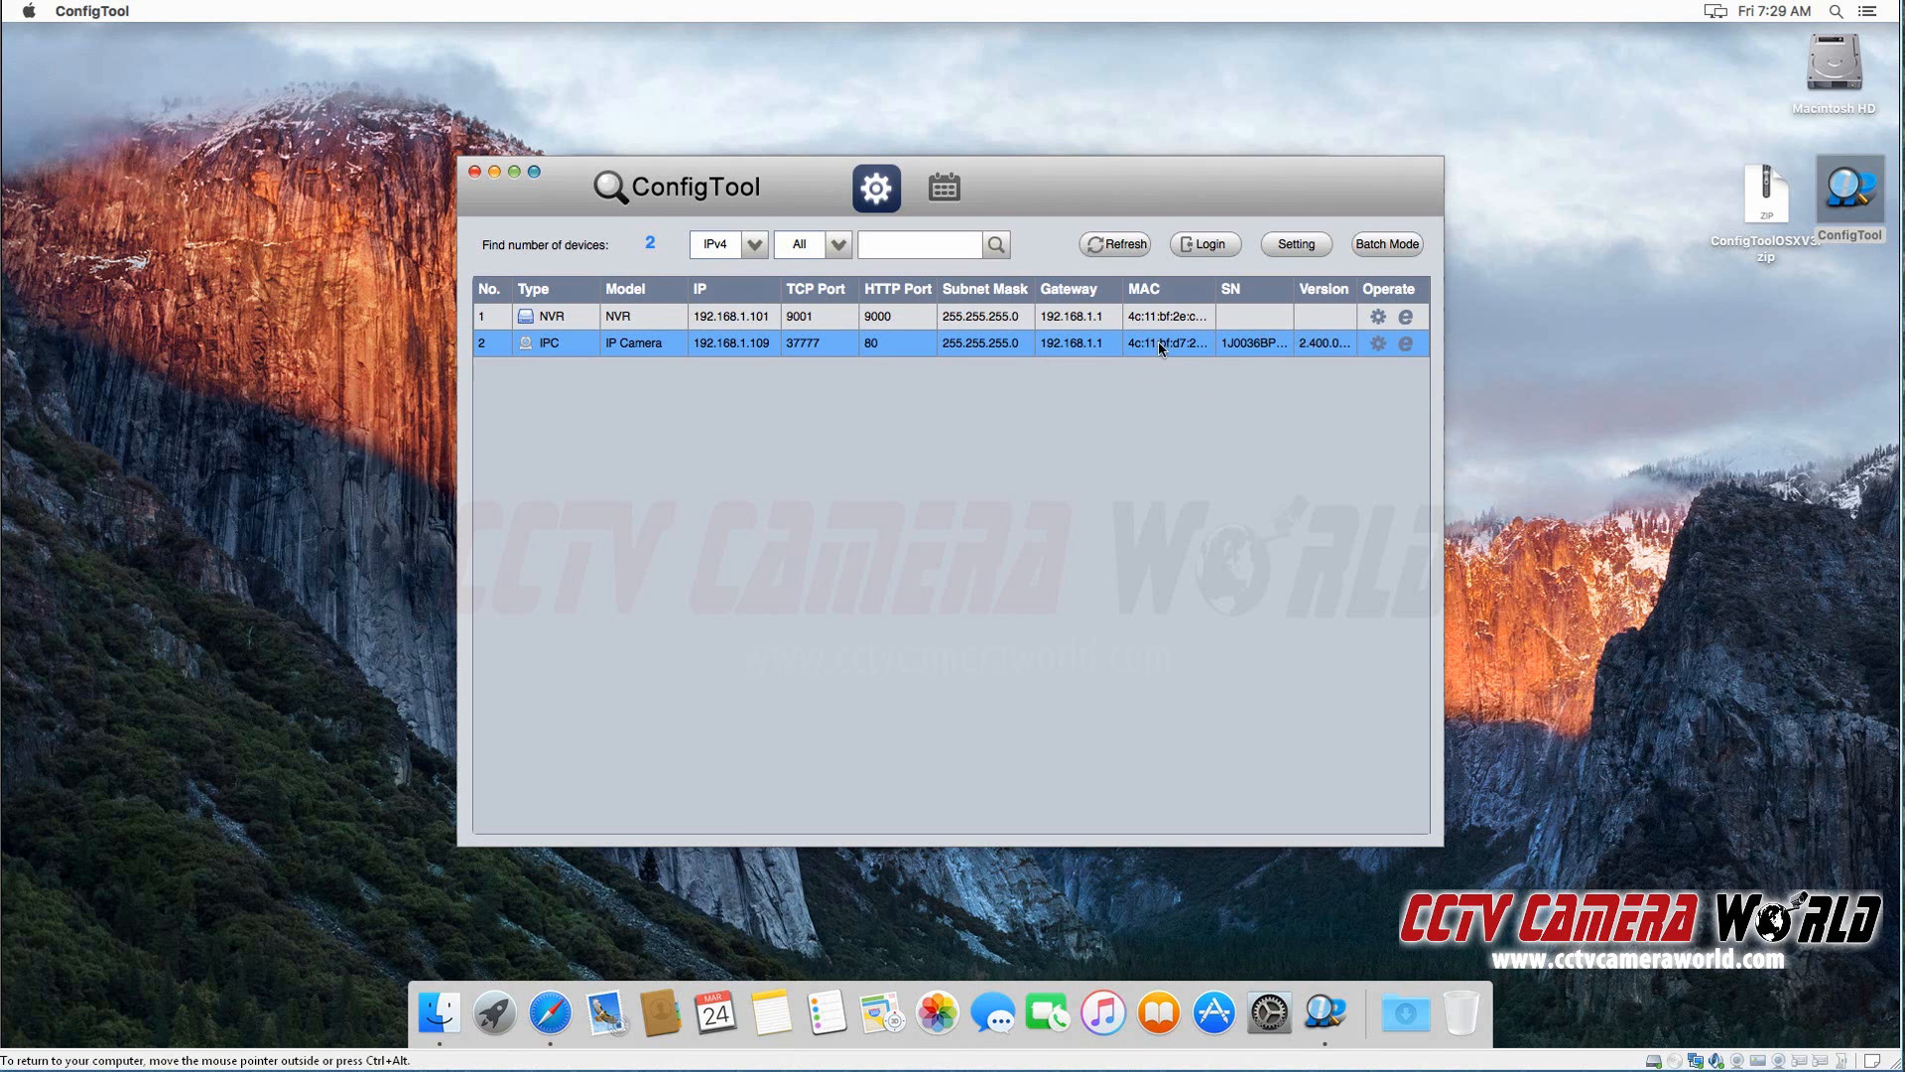
left_click(1466, 851)
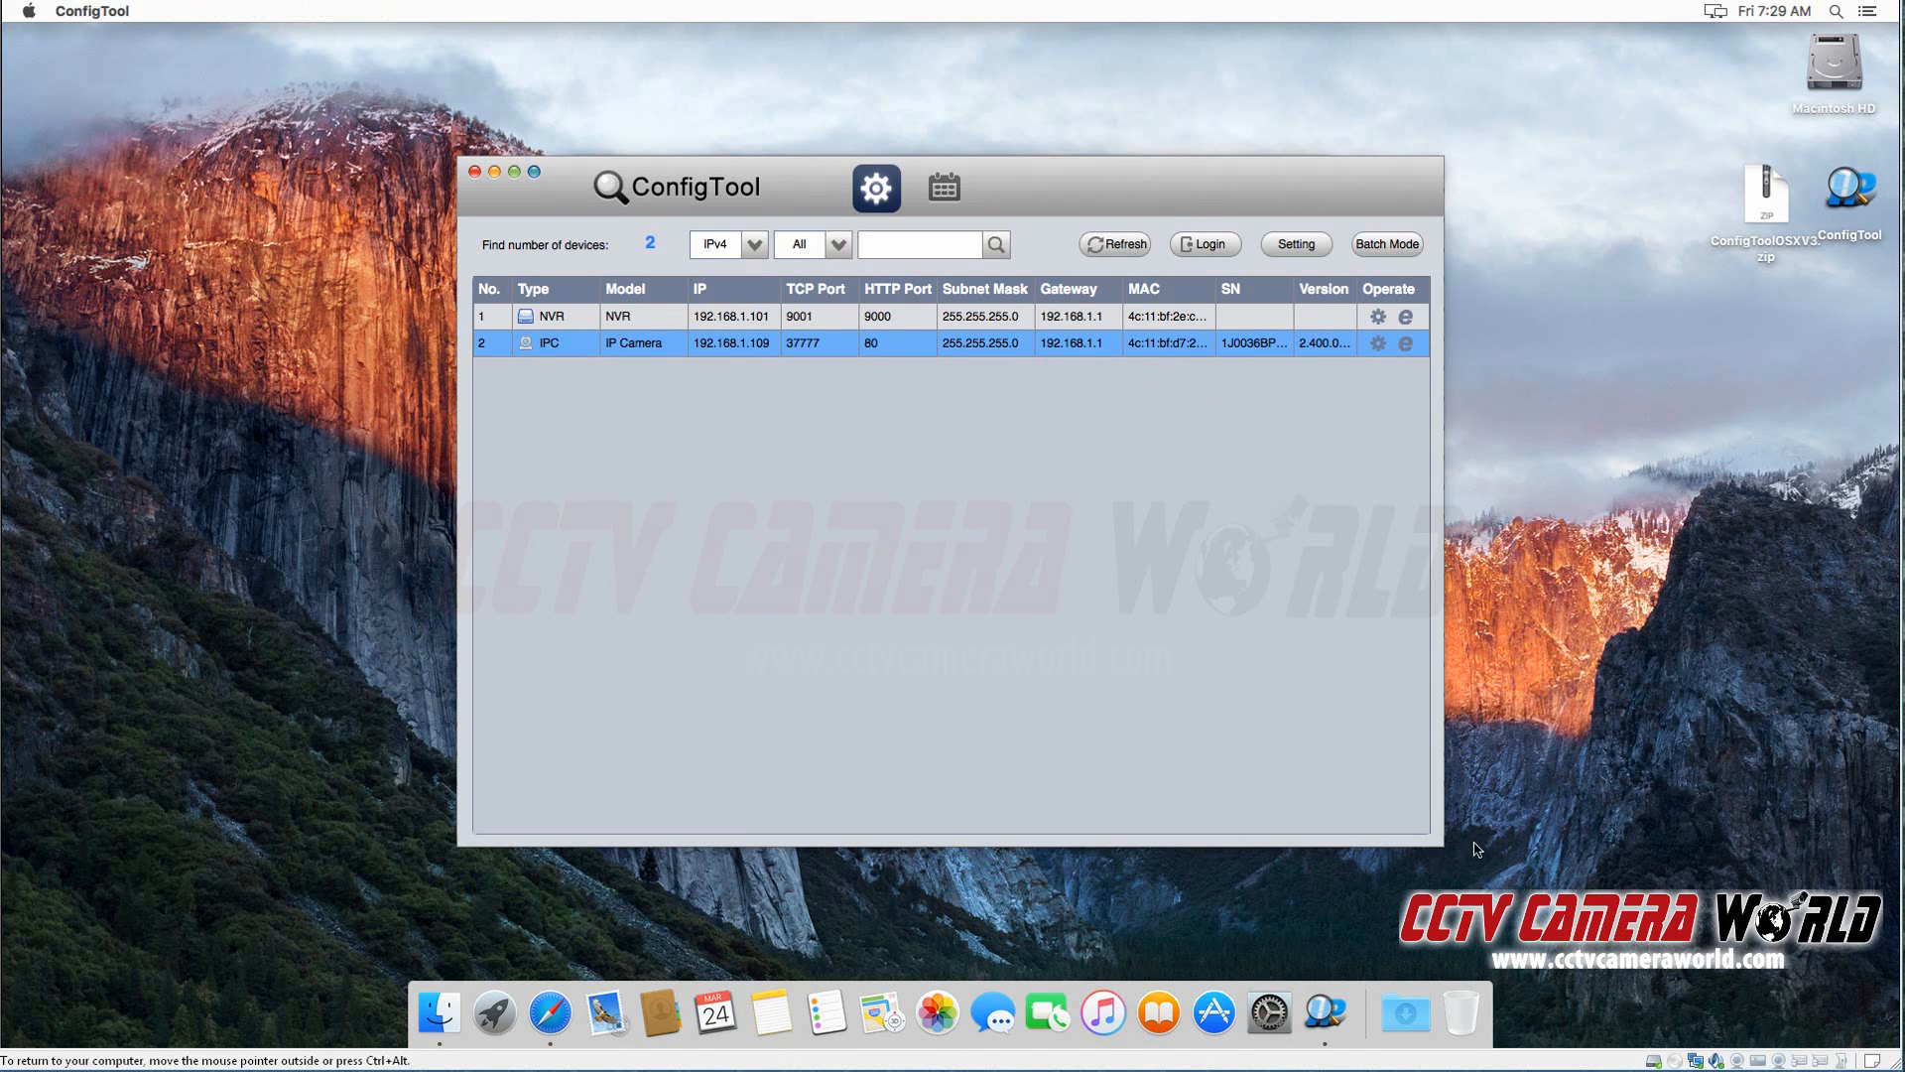
left_click(516, 172)
Step: Modify the IP camera at 10.1.1.19 to use IP address 192.168.1.109 and gateway 192.168.1.1, and apply the change
double_click(975, 355)
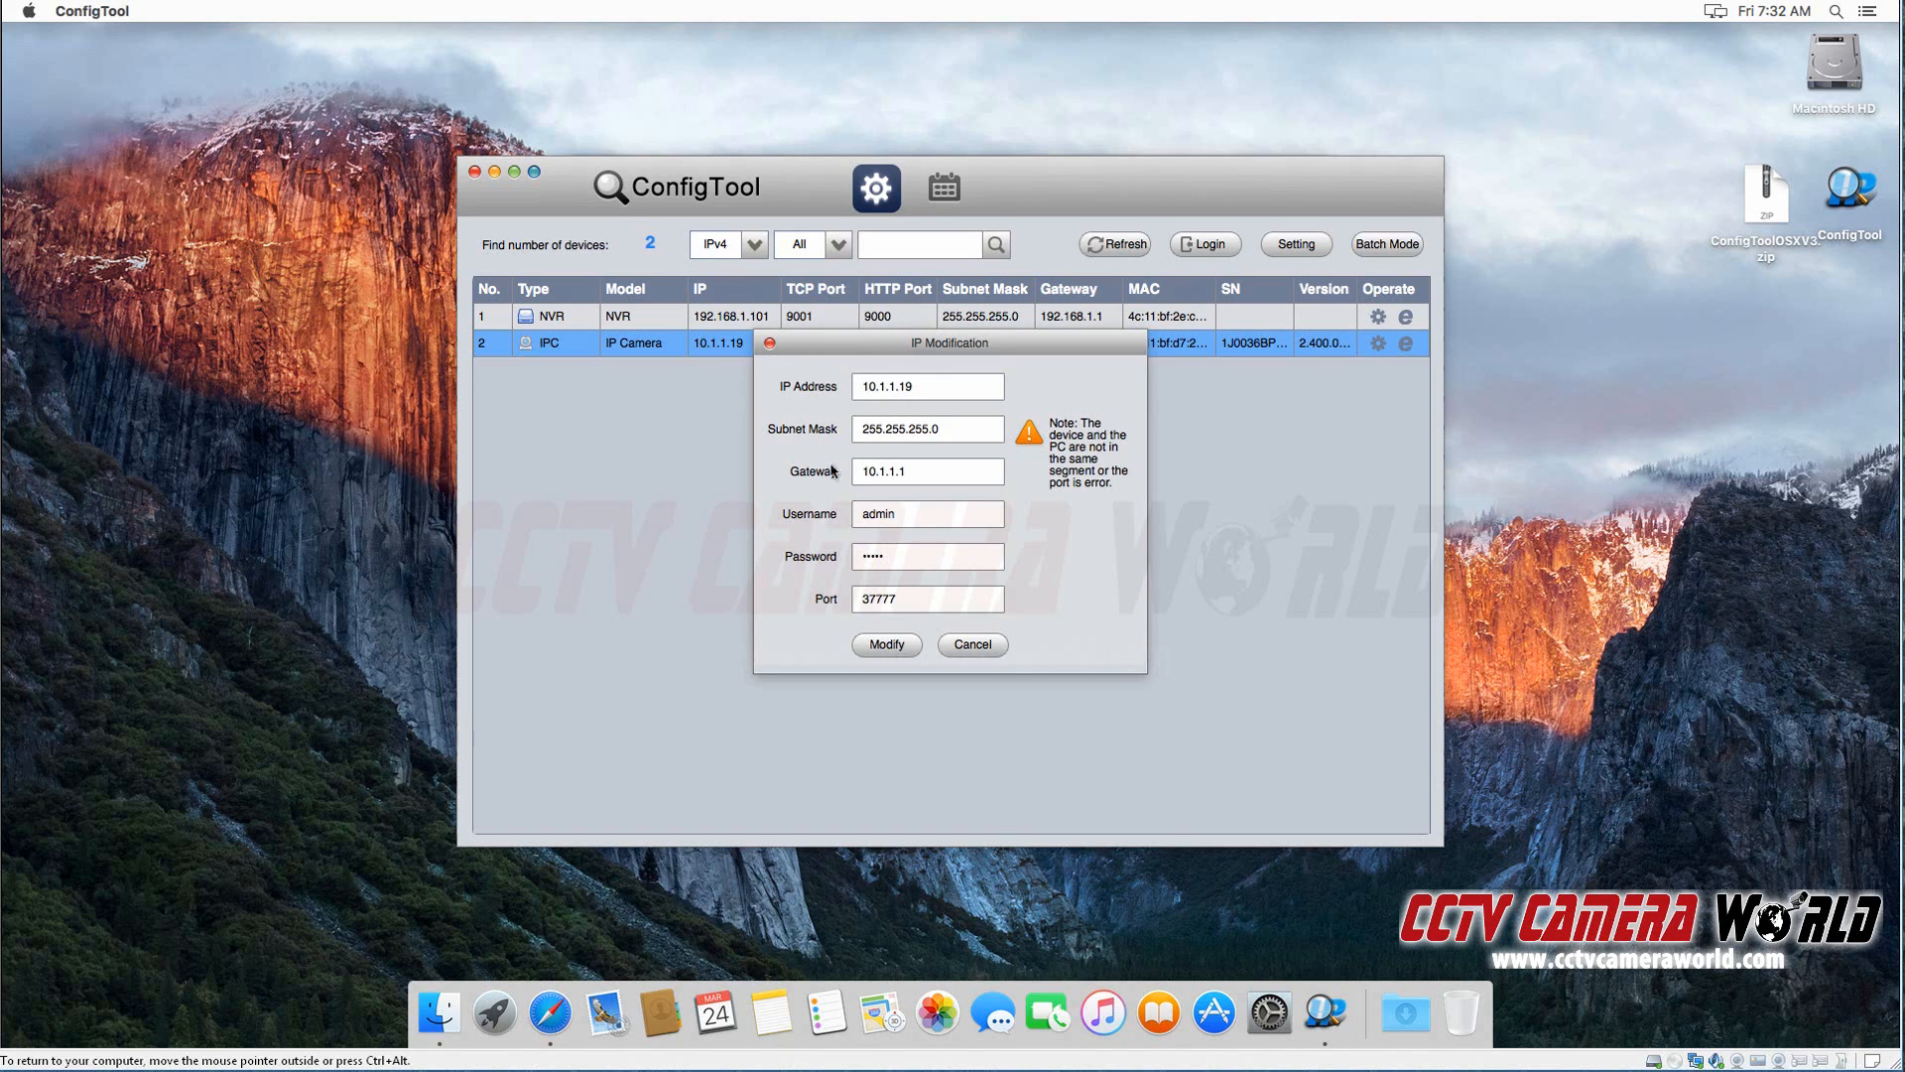
left_click_drag(921, 386, 721, 387)
type("192.168.1.109")
left_click_drag(930, 470, 780, 472)
type("192.168.1.1")
left_click(894, 646)
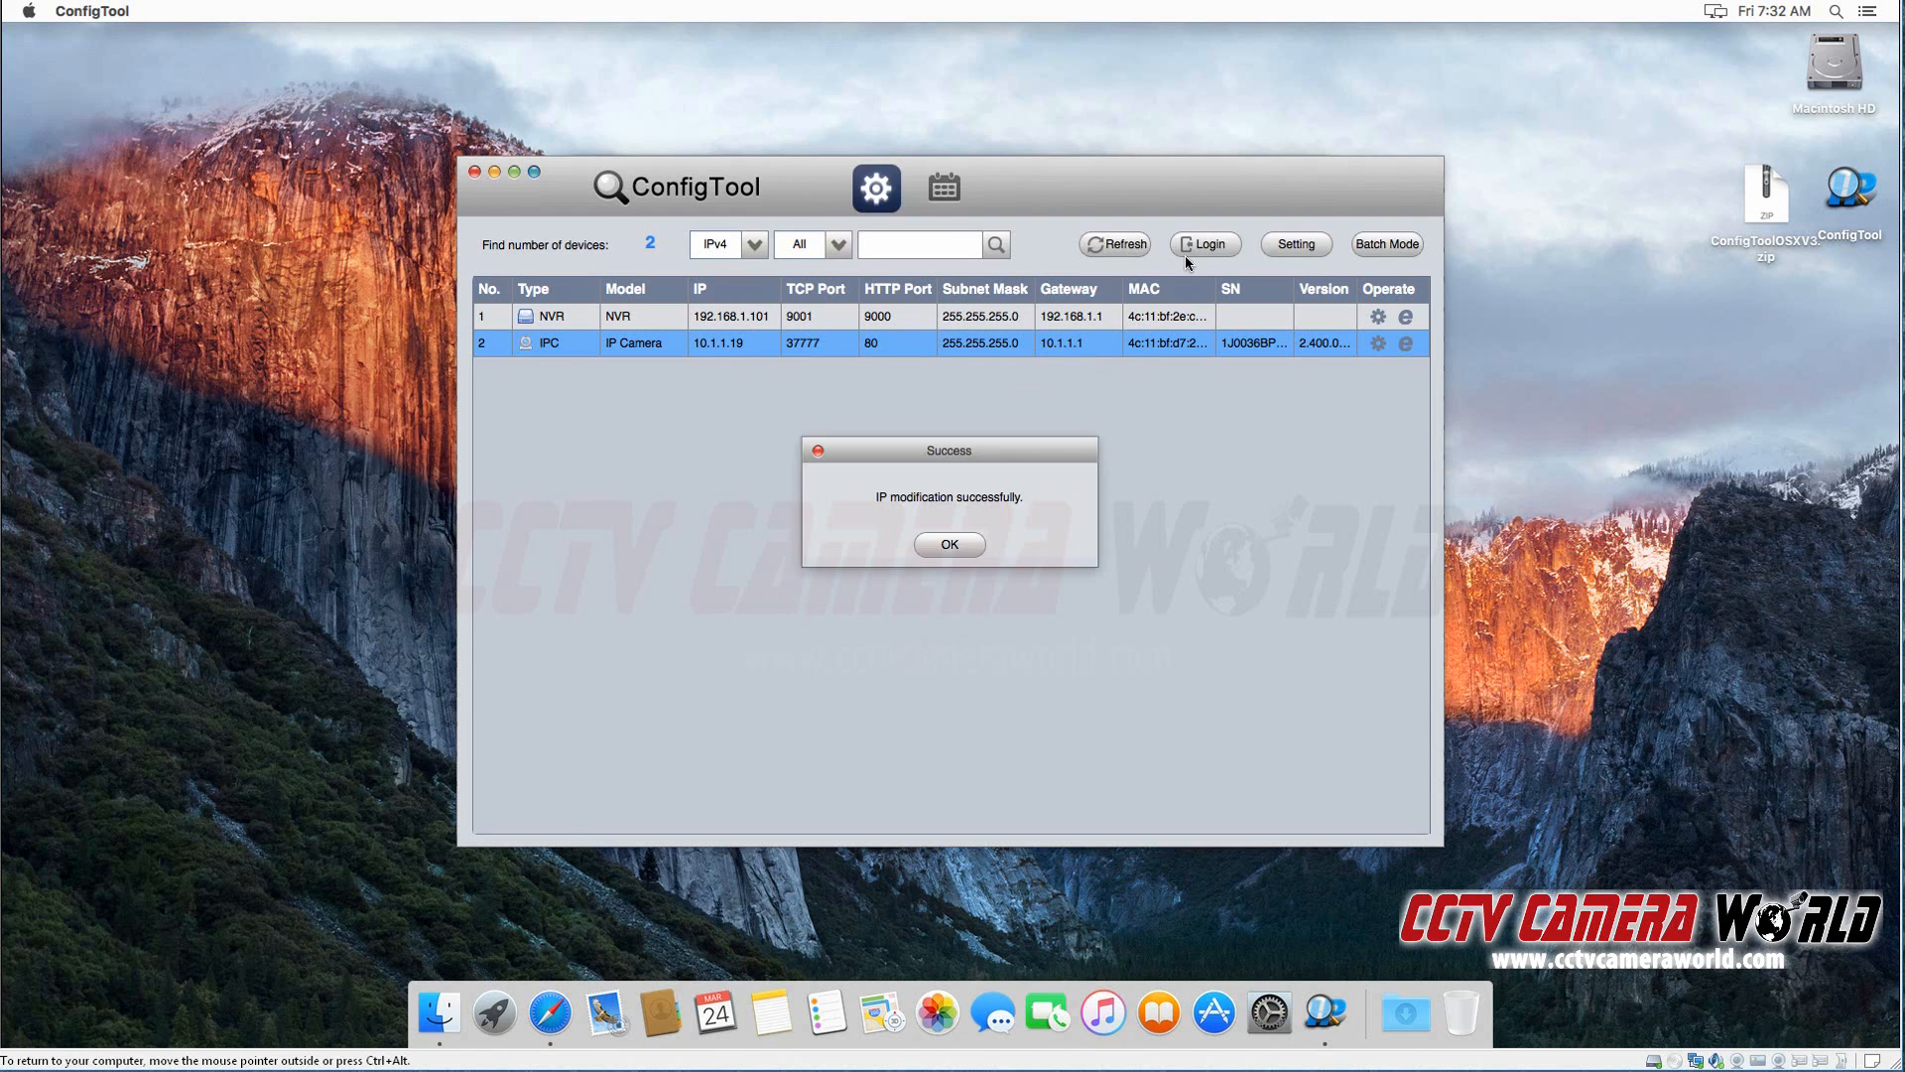
Step: Refresh the device list, then open the IP camera's configuration window and move it fully into view
left_click(945, 540)
left_click(1124, 238)
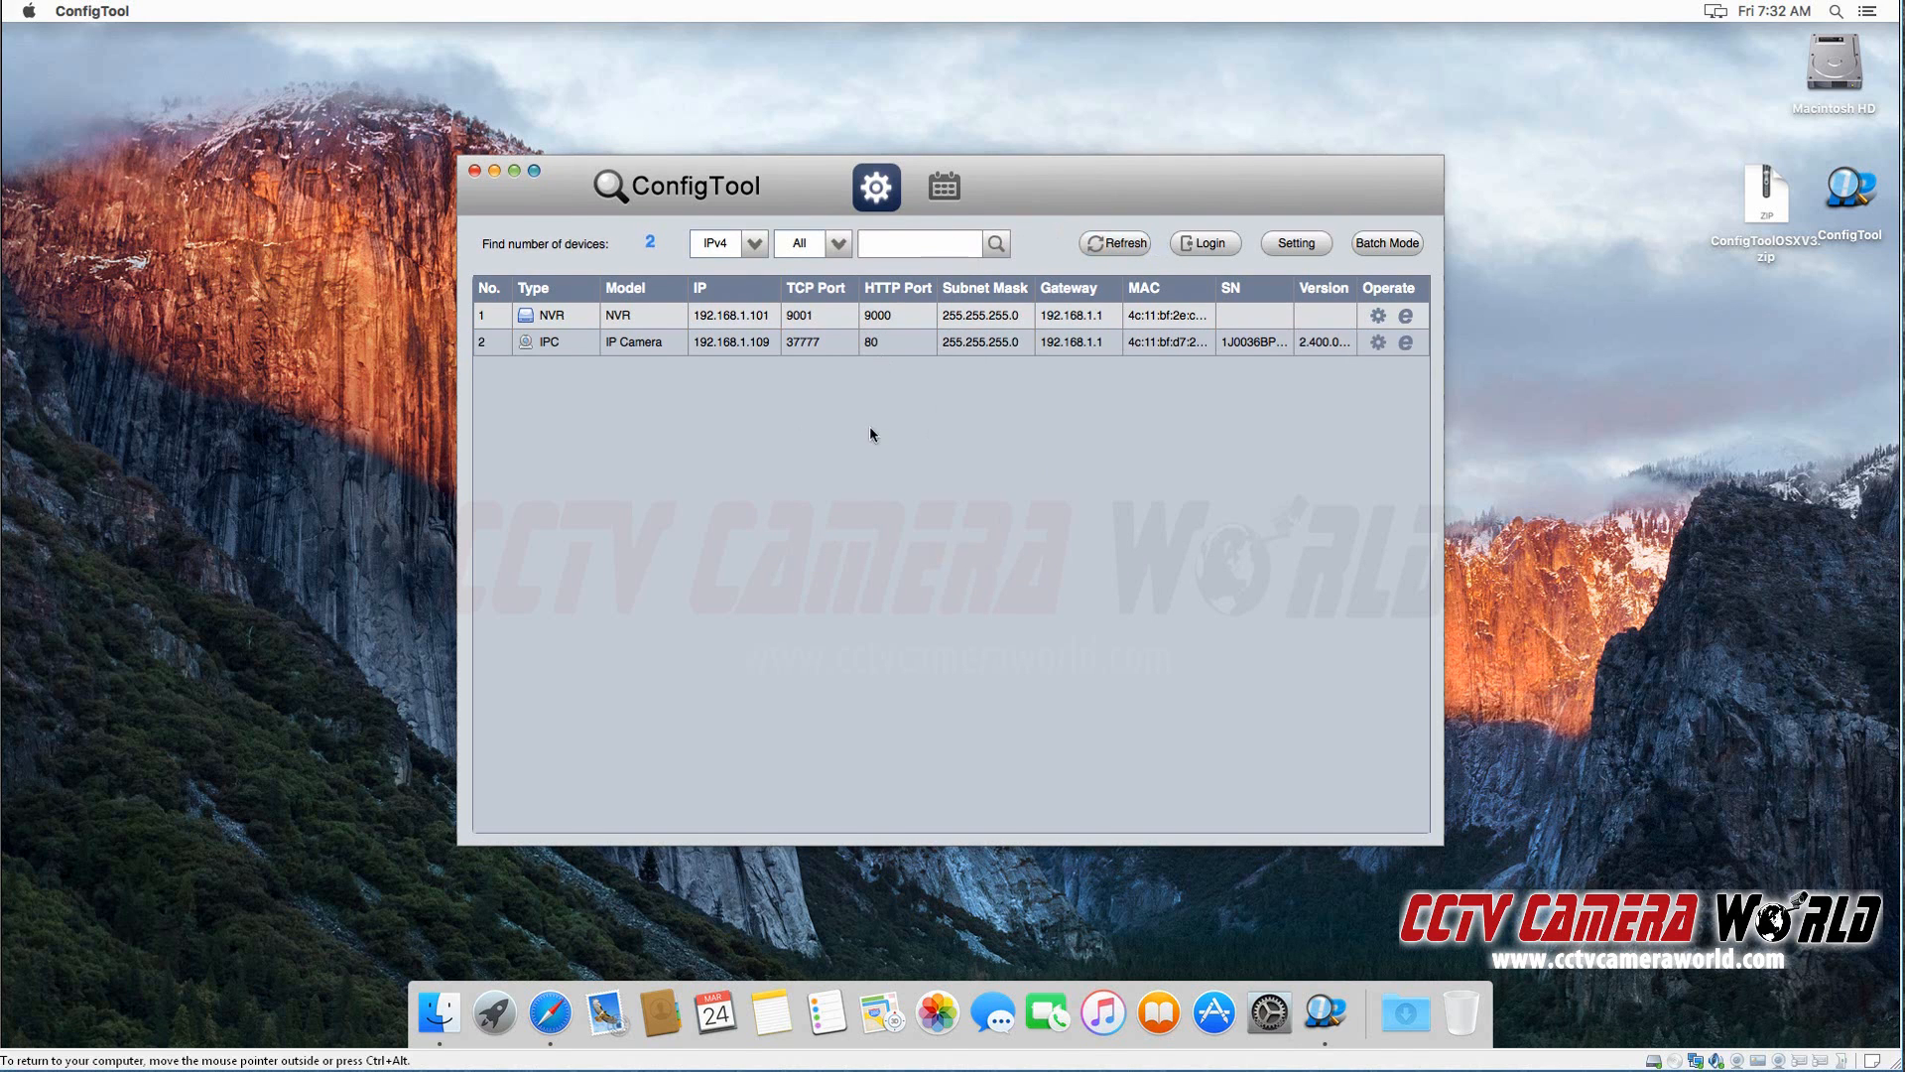
double_click(885, 350)
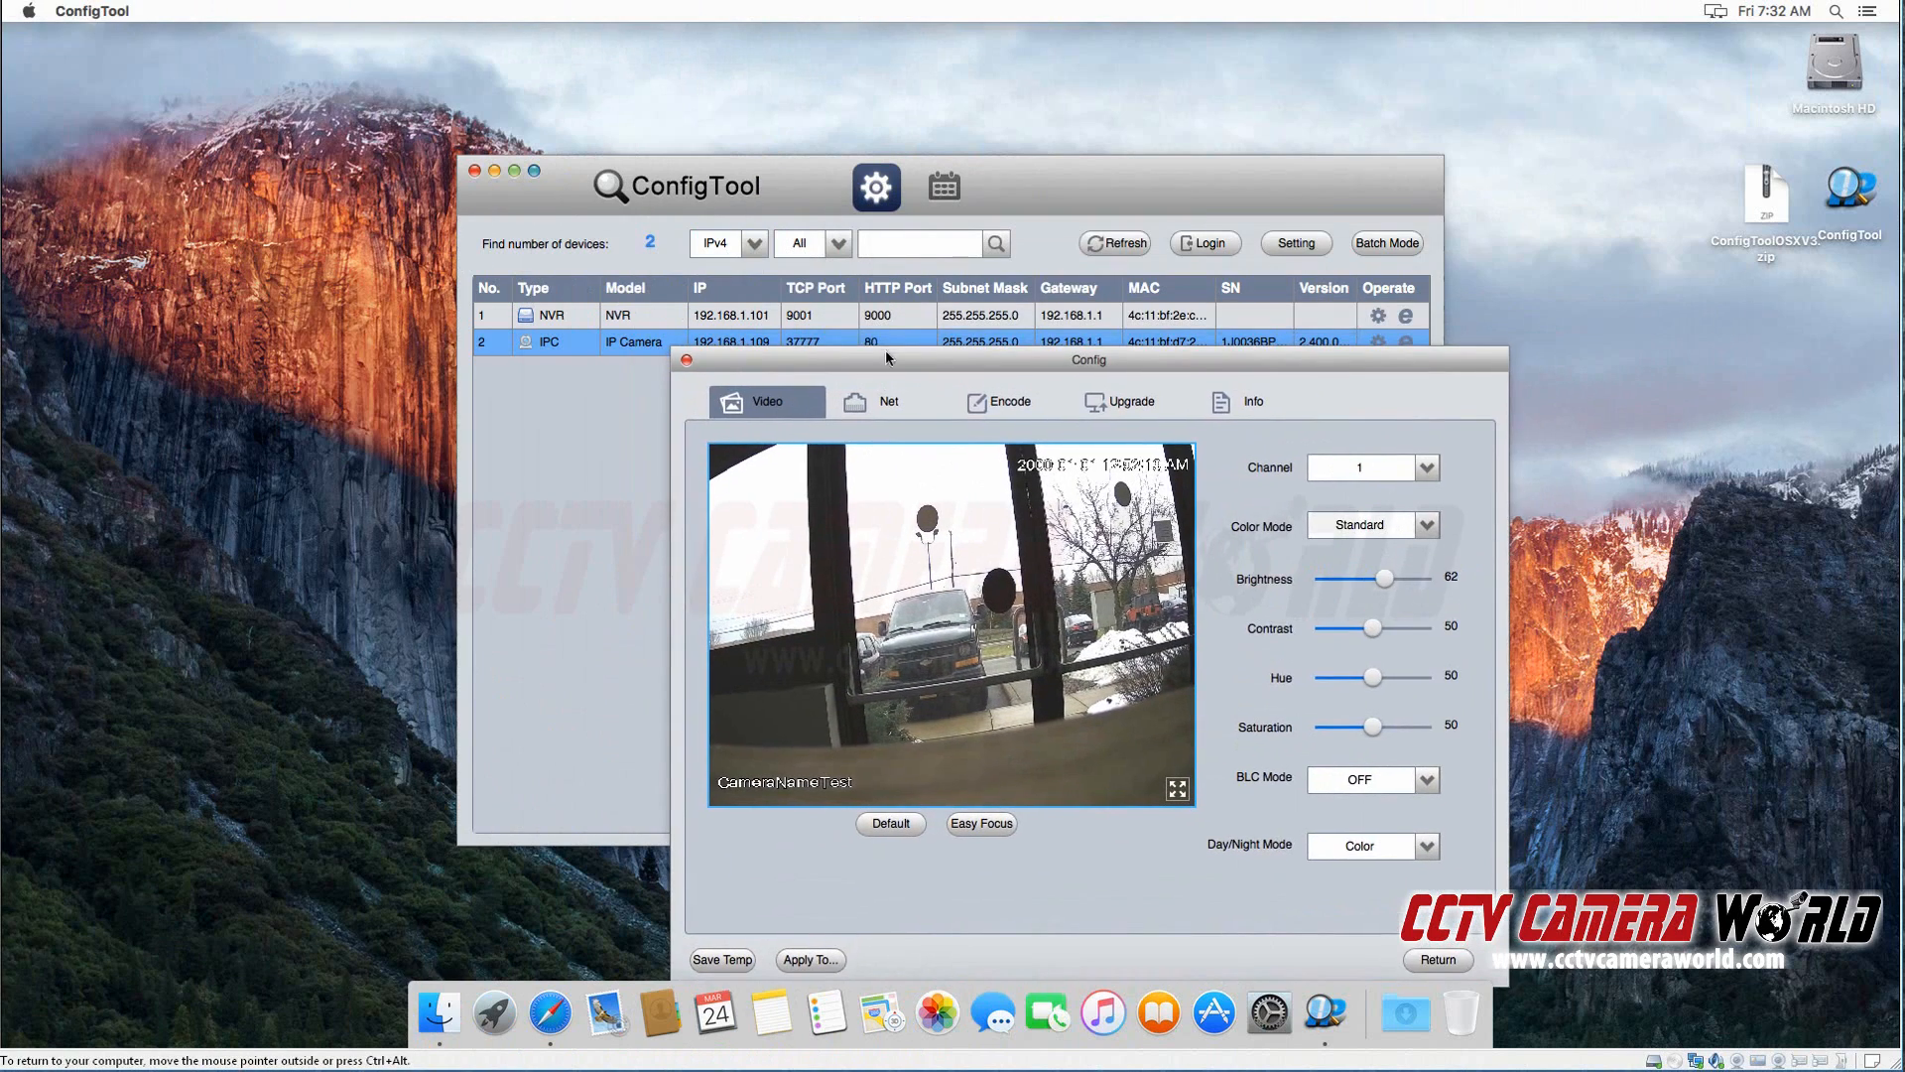
left_click_drag(896, 359, 779, 150)
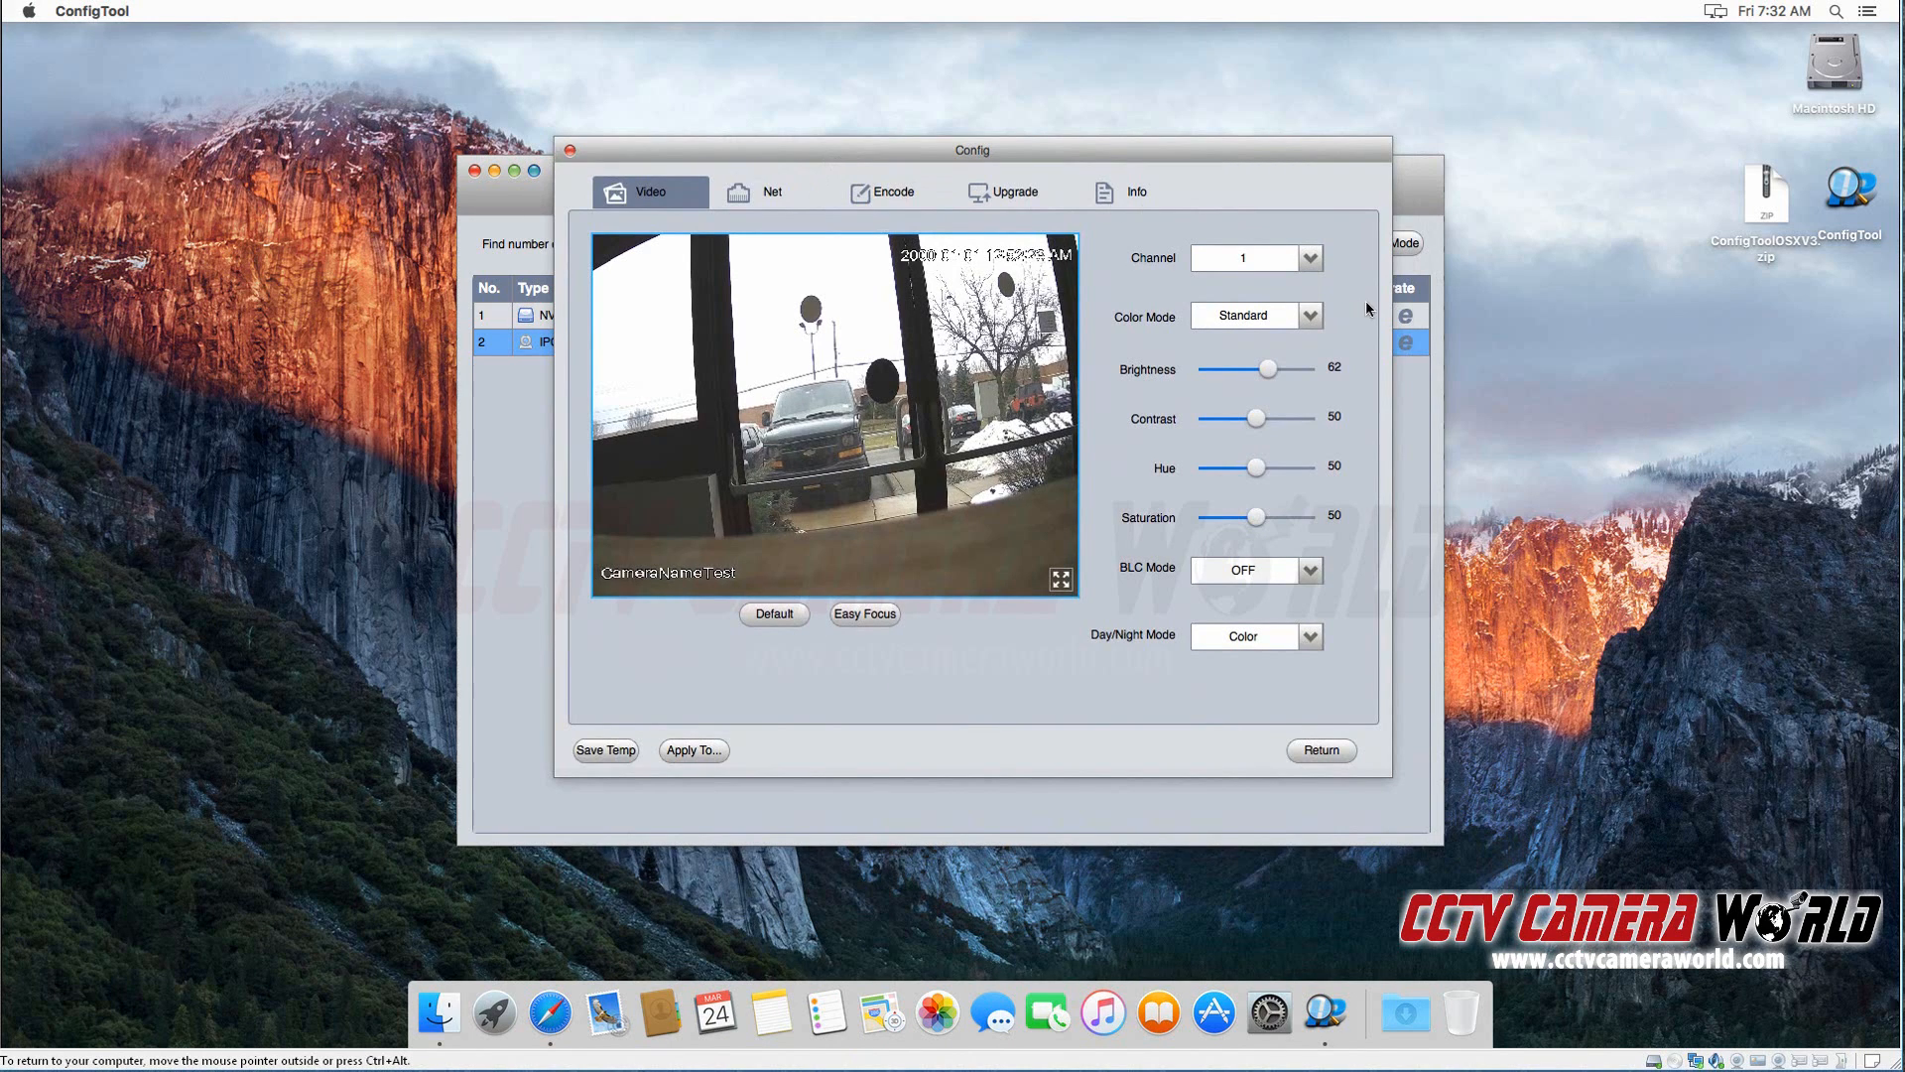
Step: Review the camera's encode, upgrade, system info and network settings, and return to its video settings
left_click(901, 197)
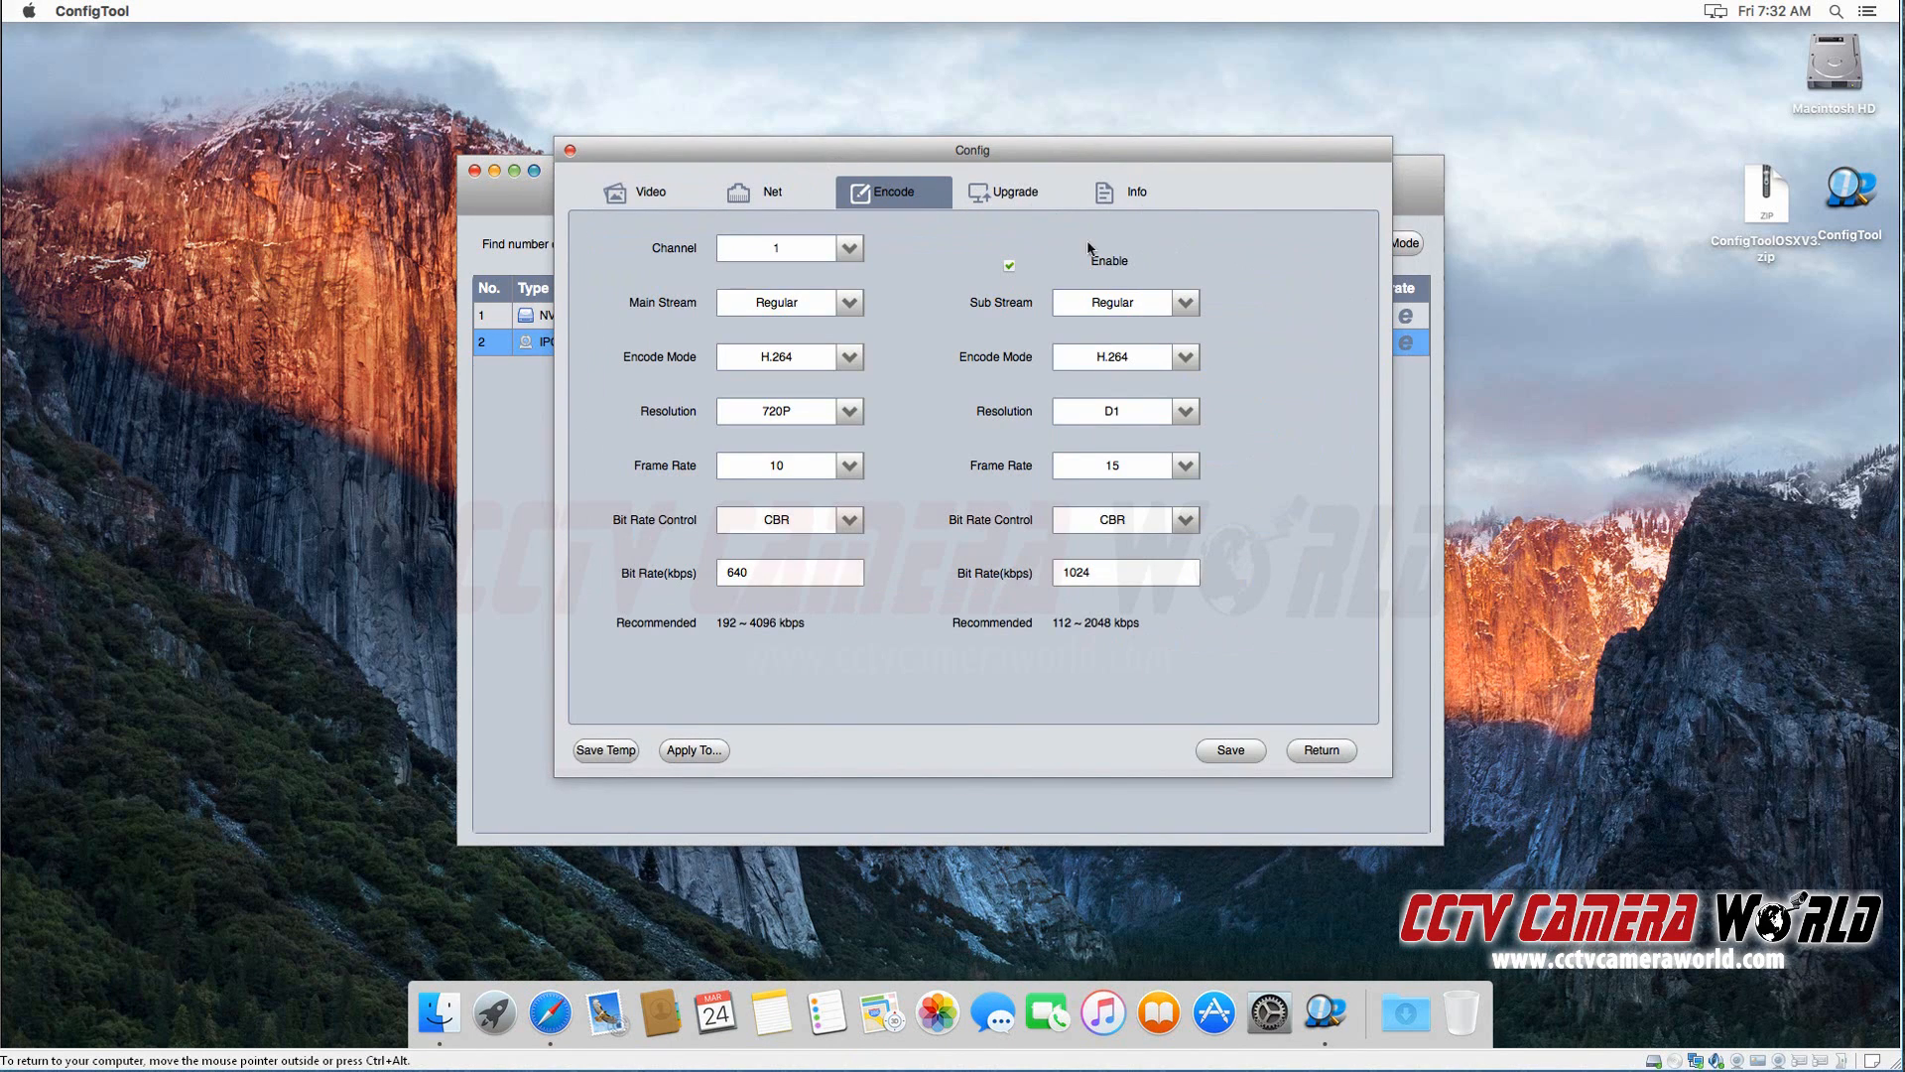
left_click(1069, 195)
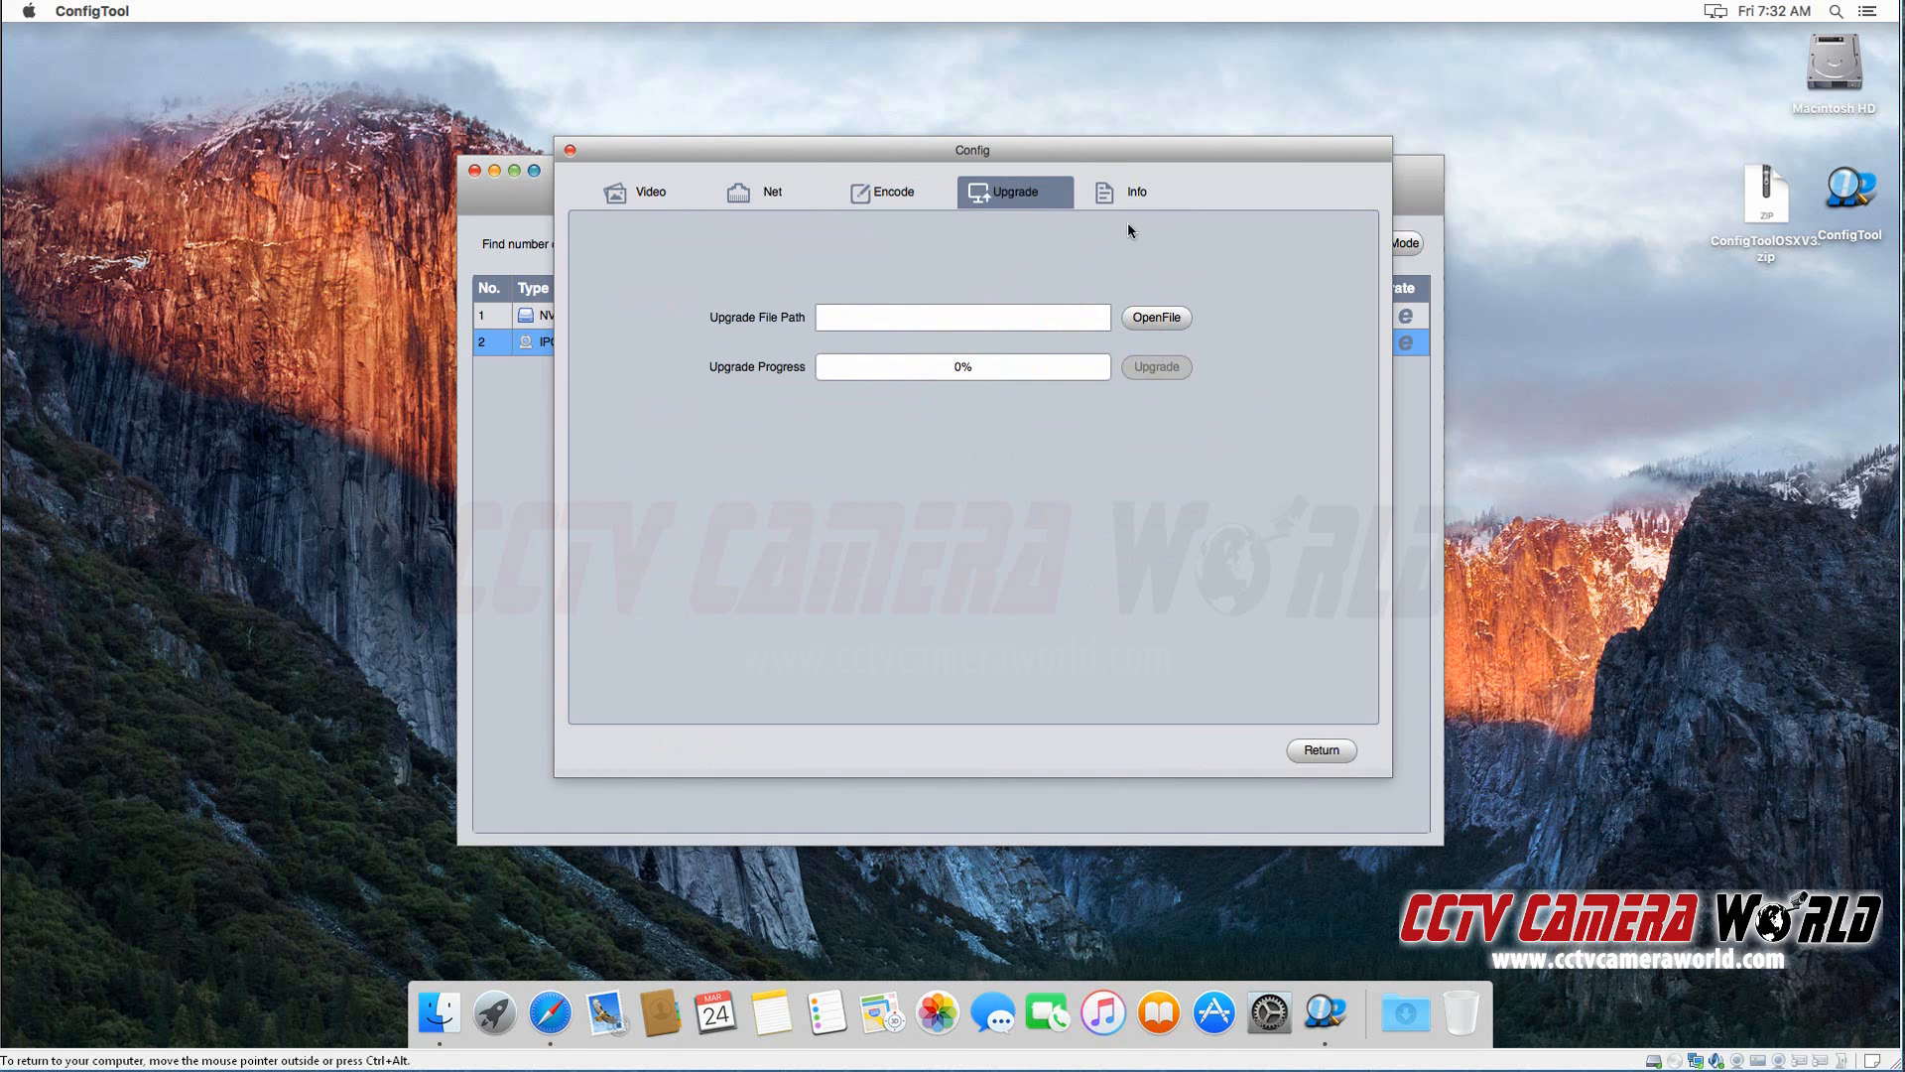
left_click(1133, 192)
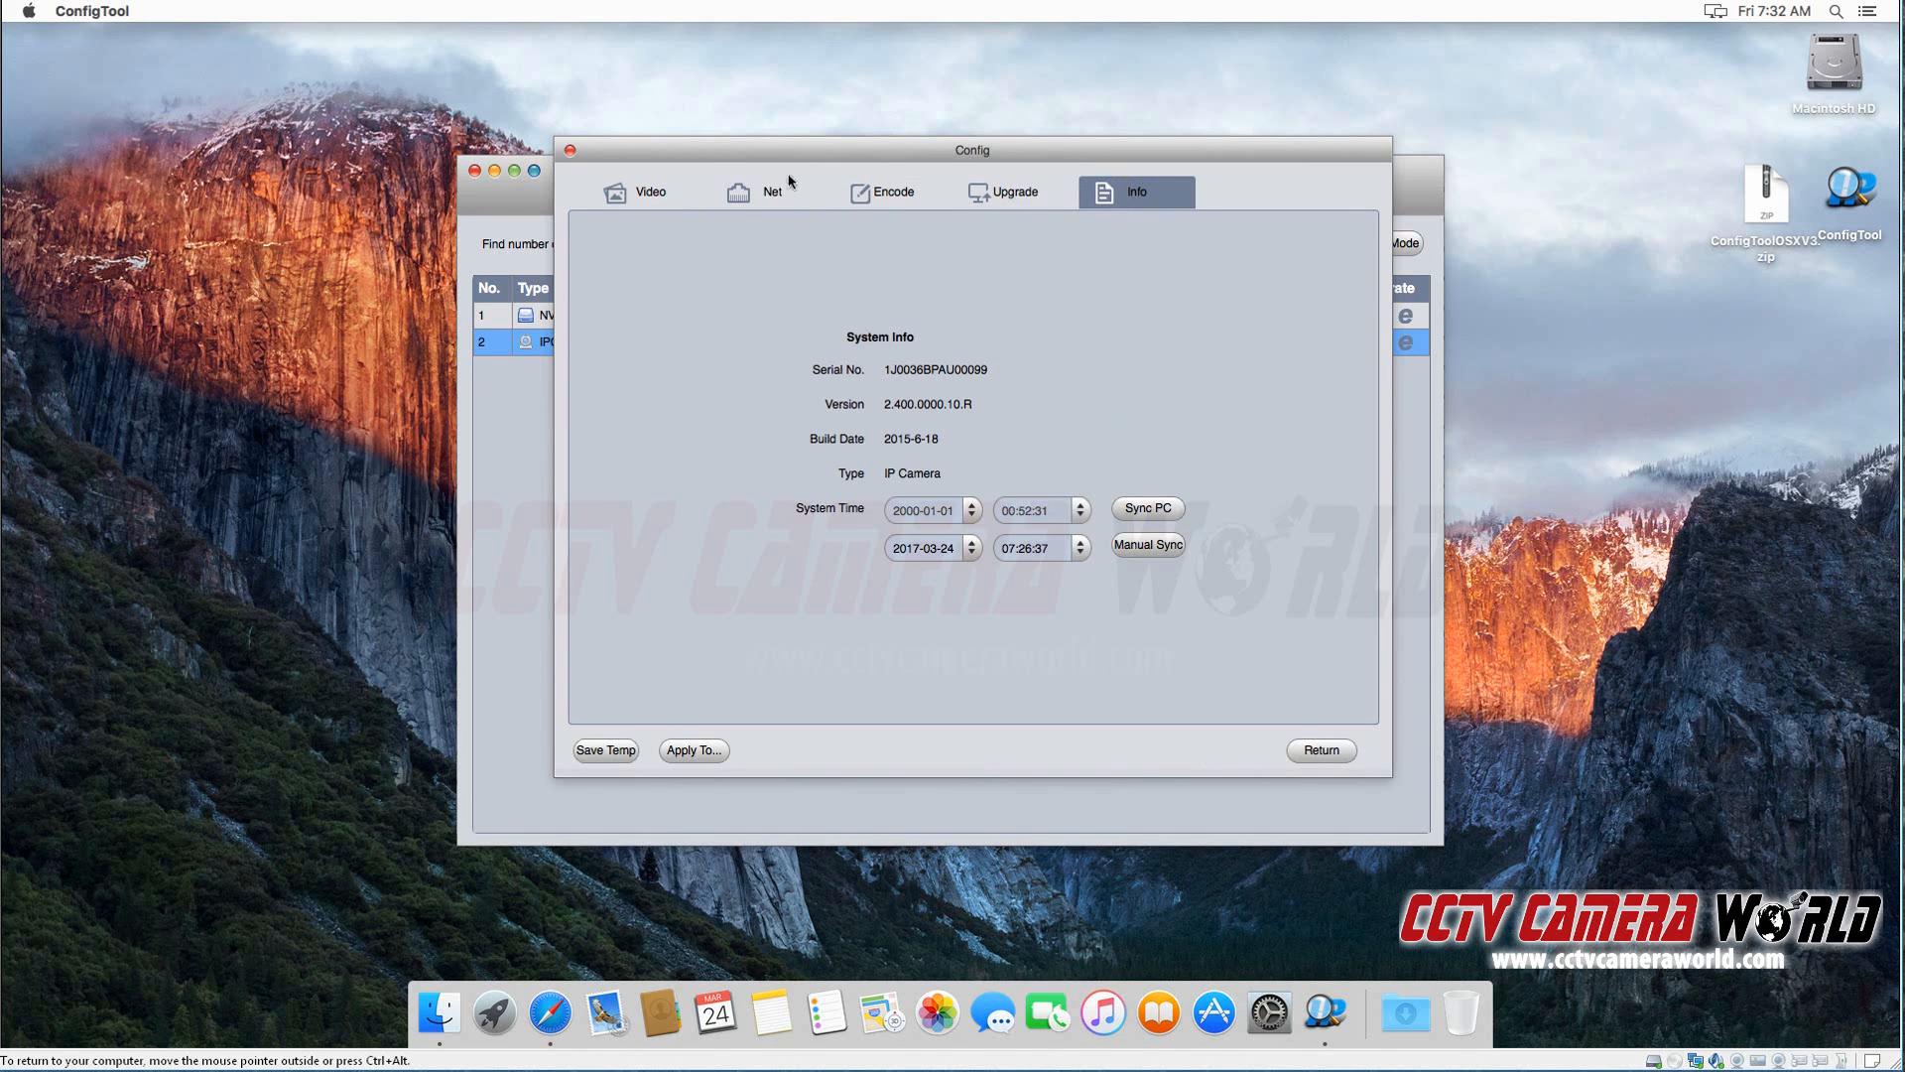
left_click(750, 191)
left_click(655, 198)
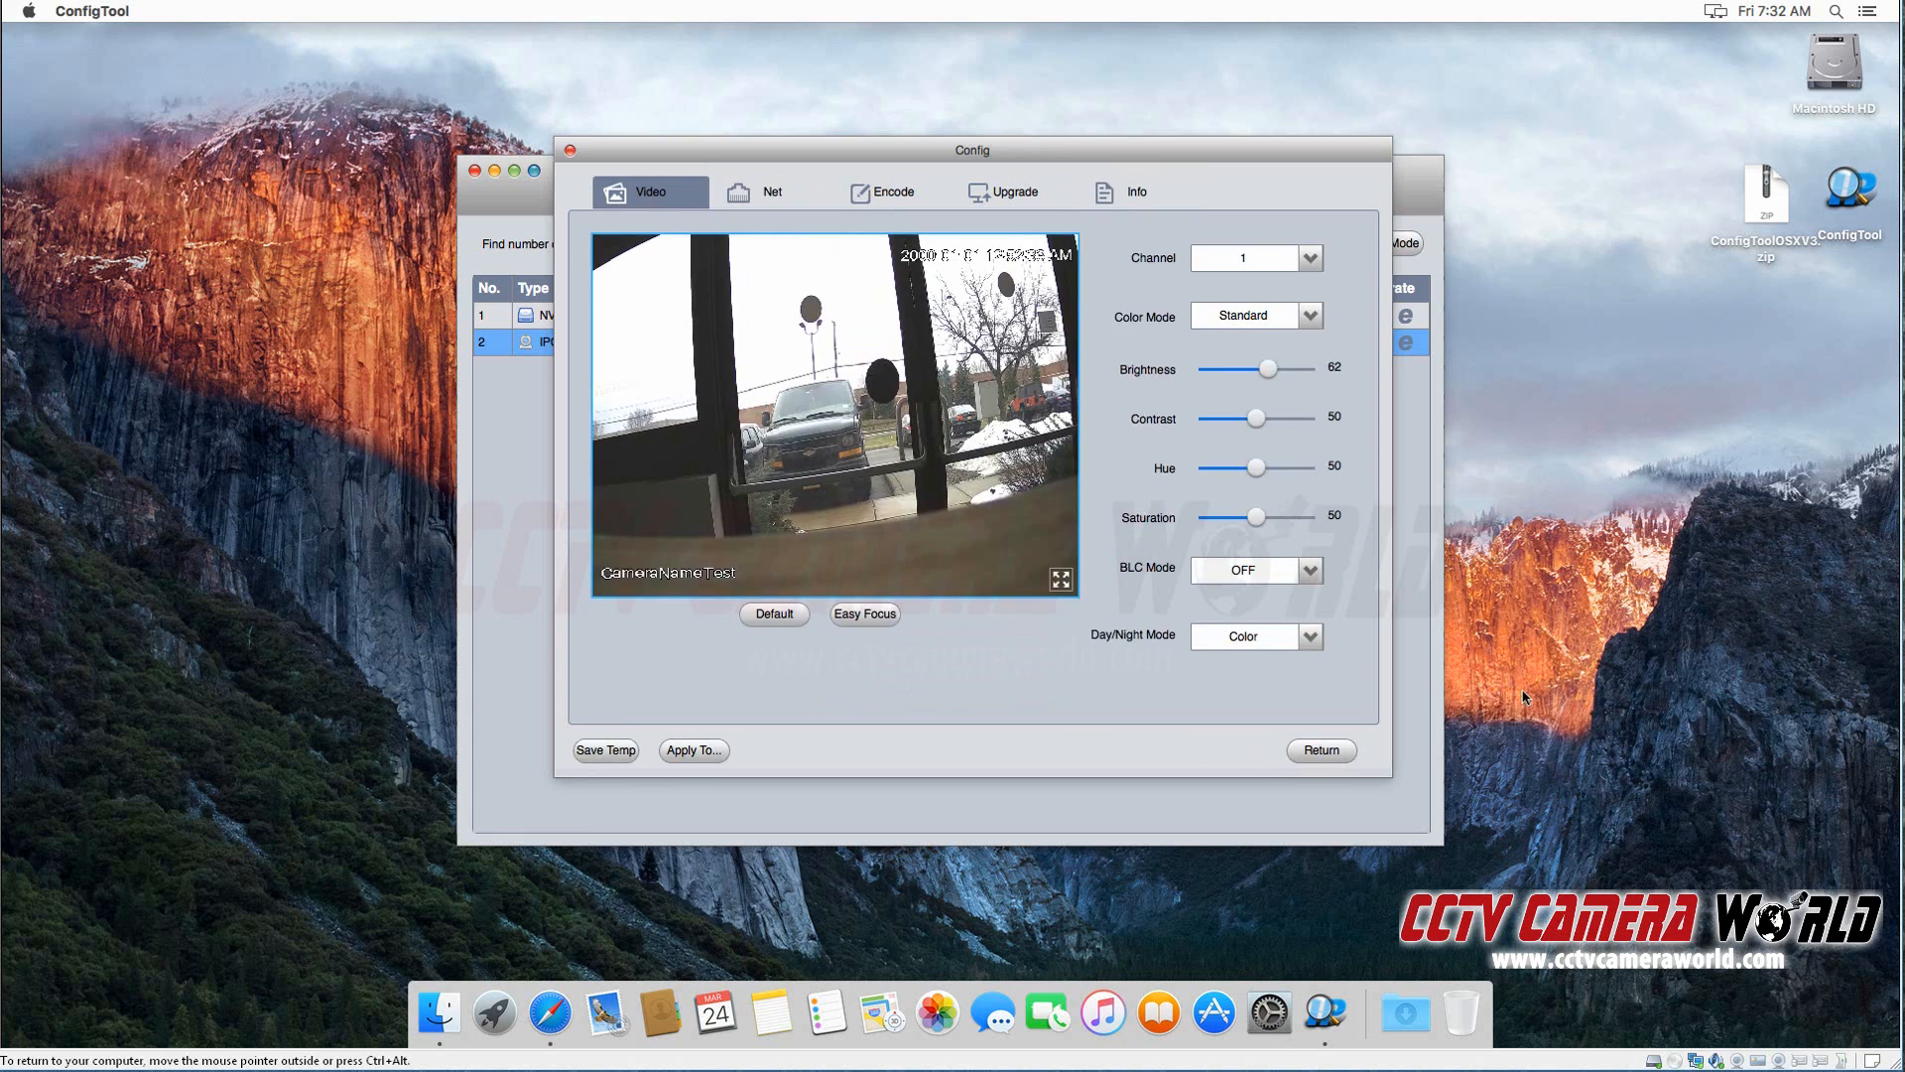